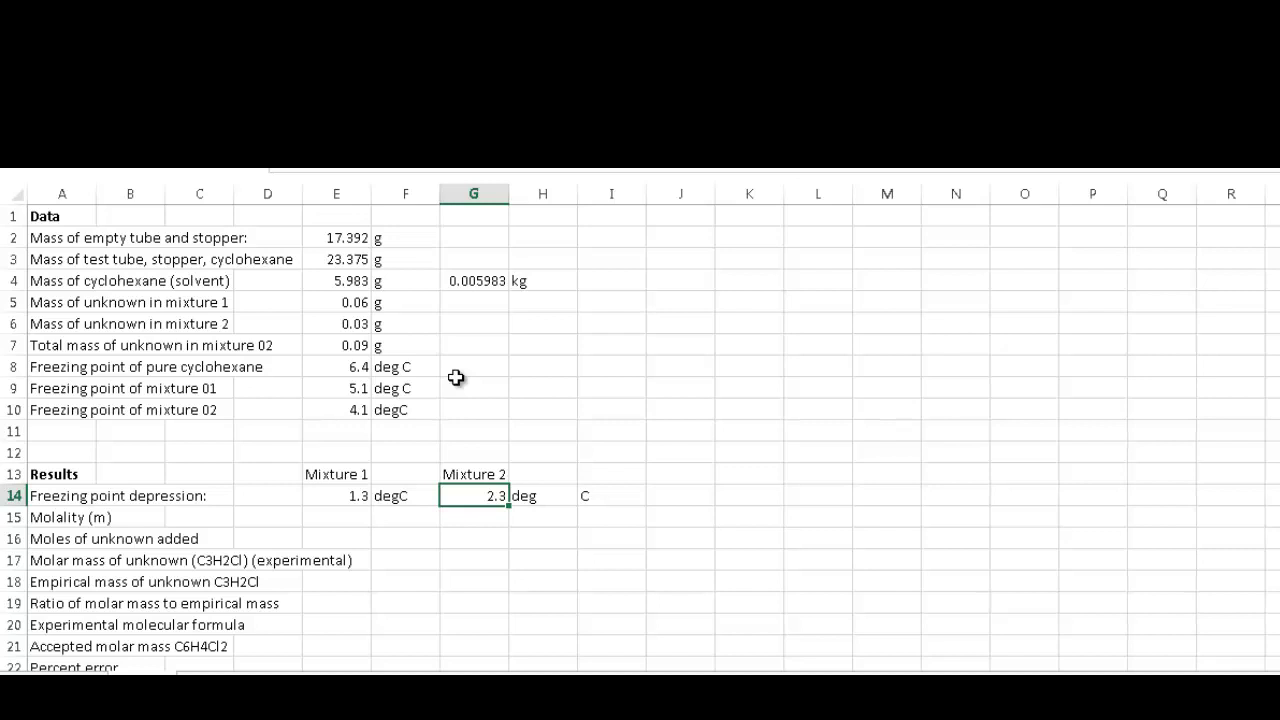
Review the freezing points of pure cyclohexane and both mixtures against the Mixture 1 freezing point depression
key(Up)
key(Up)
key(Up)
key(Up)
key(Up)
key(Up)
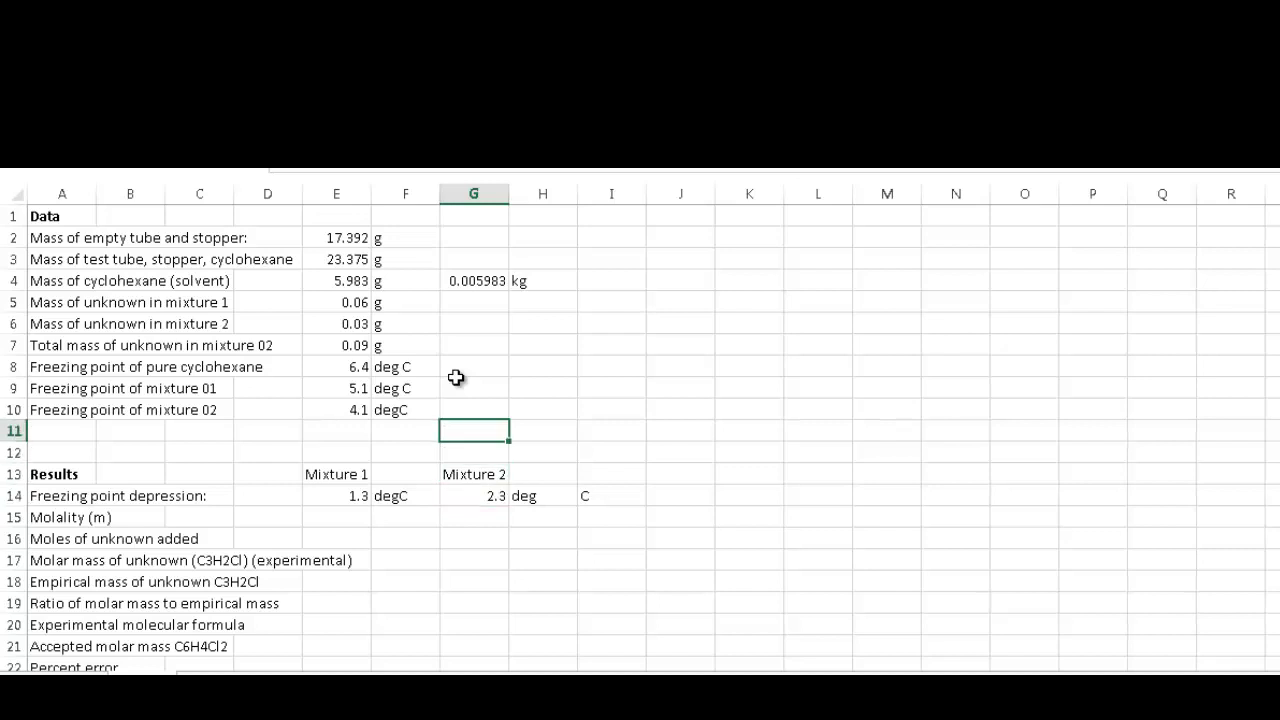
key(Left)
key(Left)
key(Down)
key(Down)
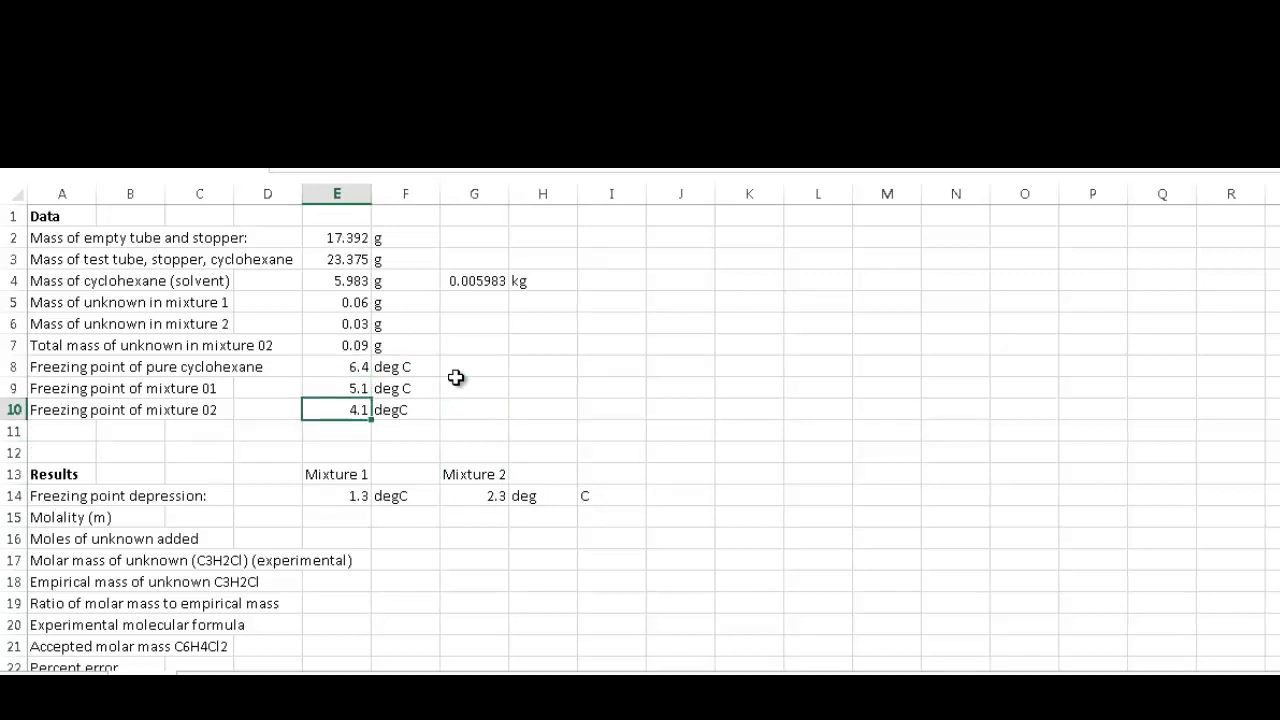
key(Down)
key(Down)
key(Down)
key(Down)
key(Down)
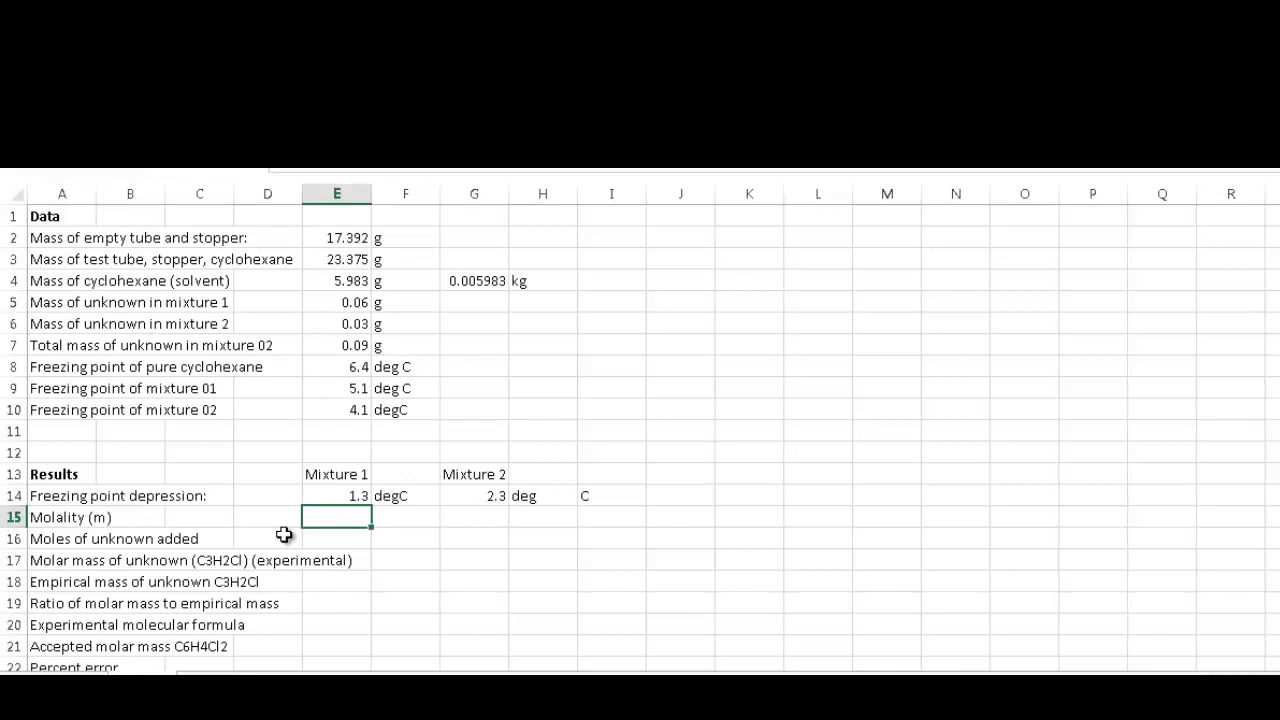
key(Up)
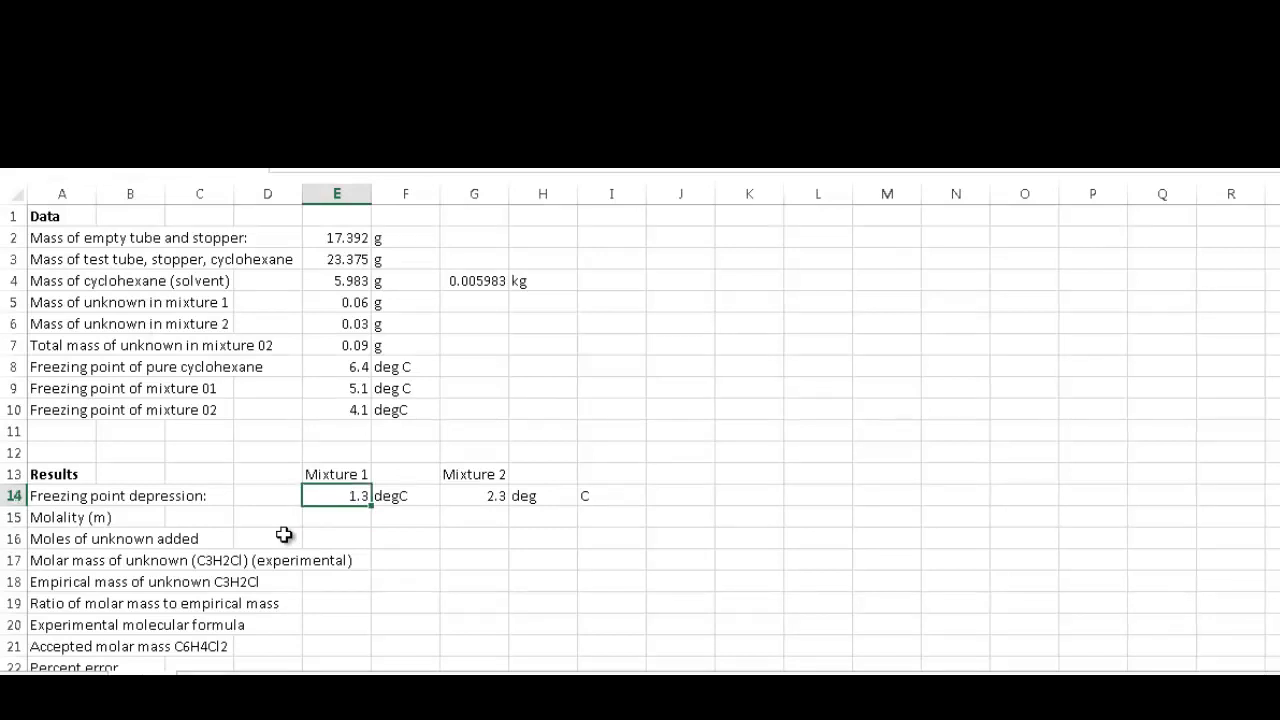
click(356, 366)
click(356, 389)
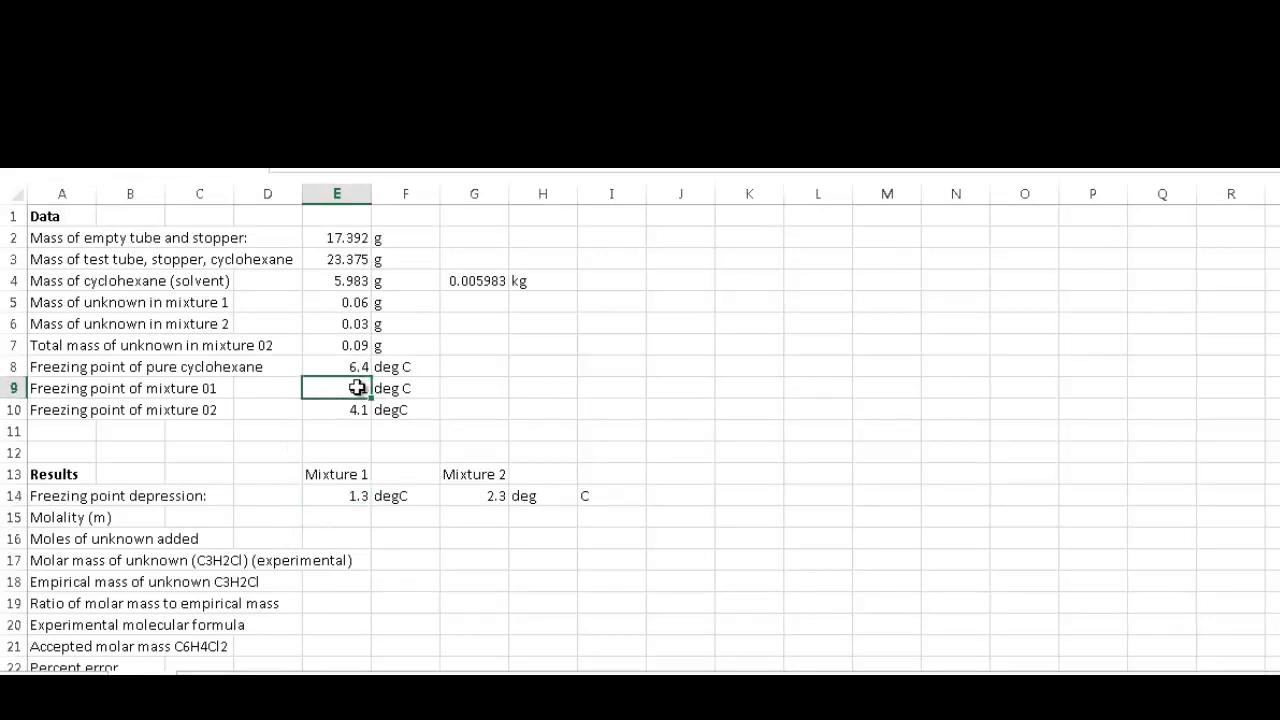
click(352, 500)
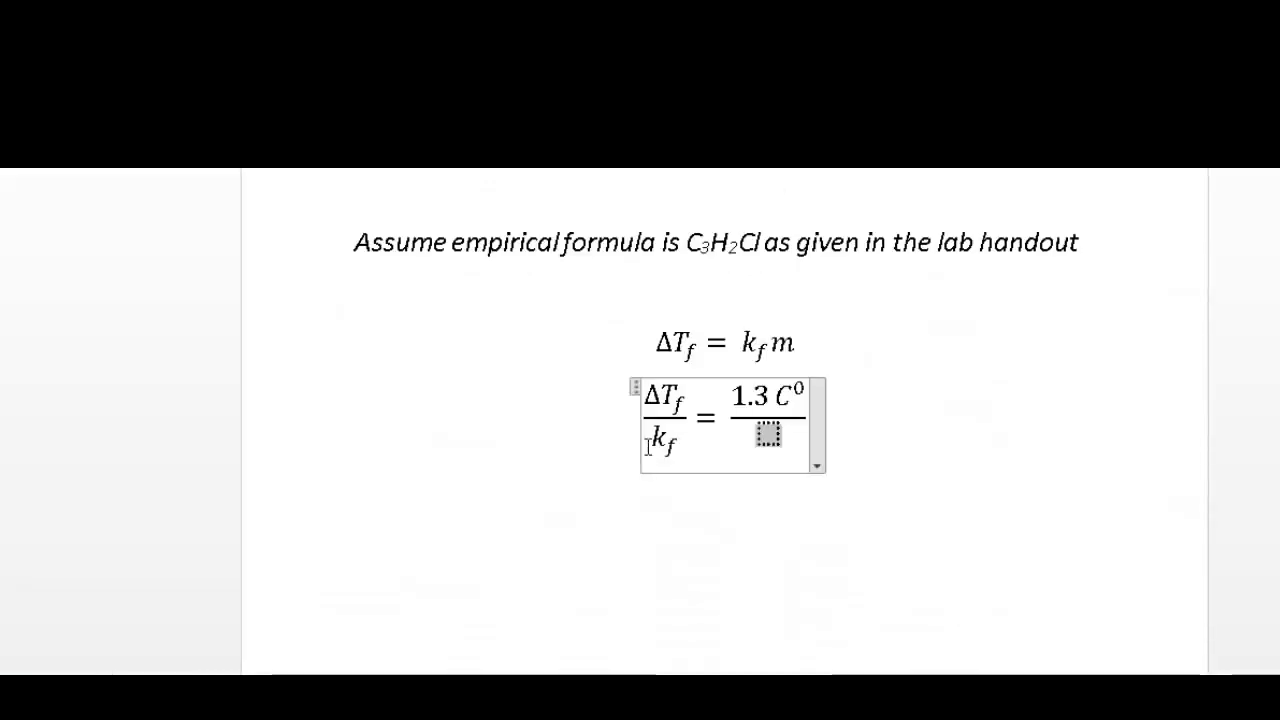
Complete the Word equation with denominator 20.5 C°/m and result 0.0634 mol/kg, and record 0.0634 as Mixture 1's molality in Excel
text(20.5 C^o/m) =)
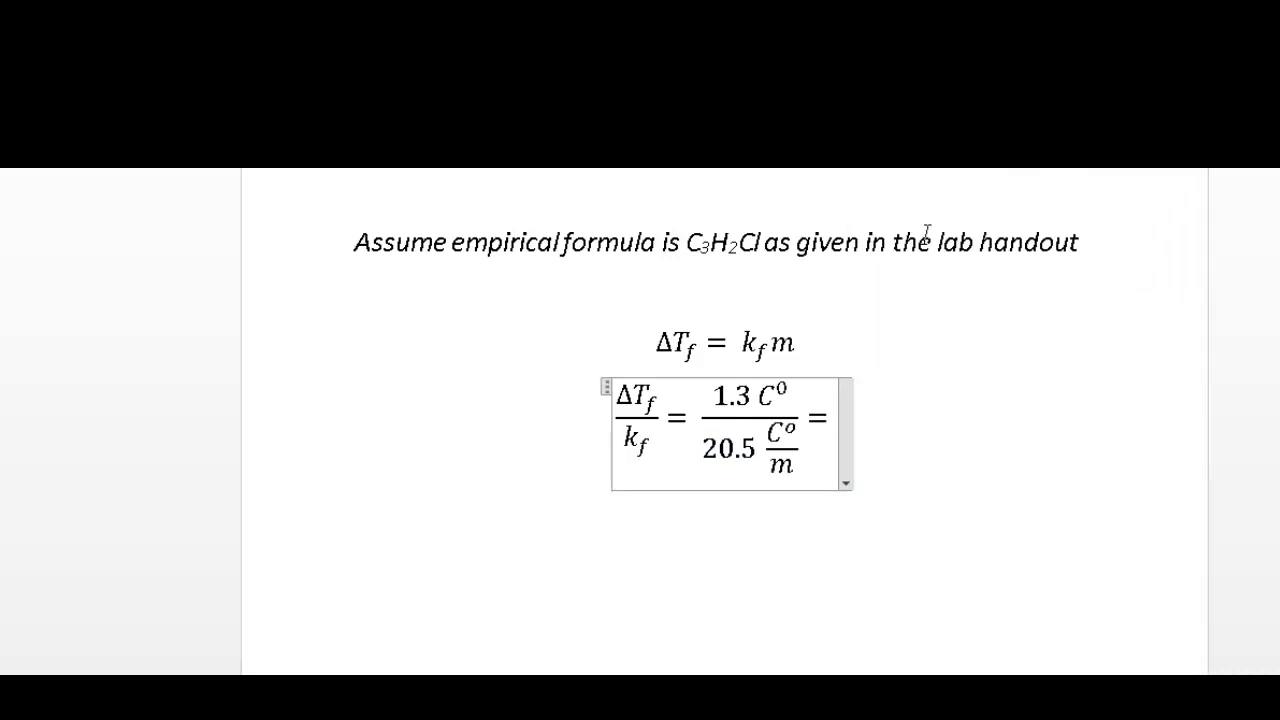
text(0.)
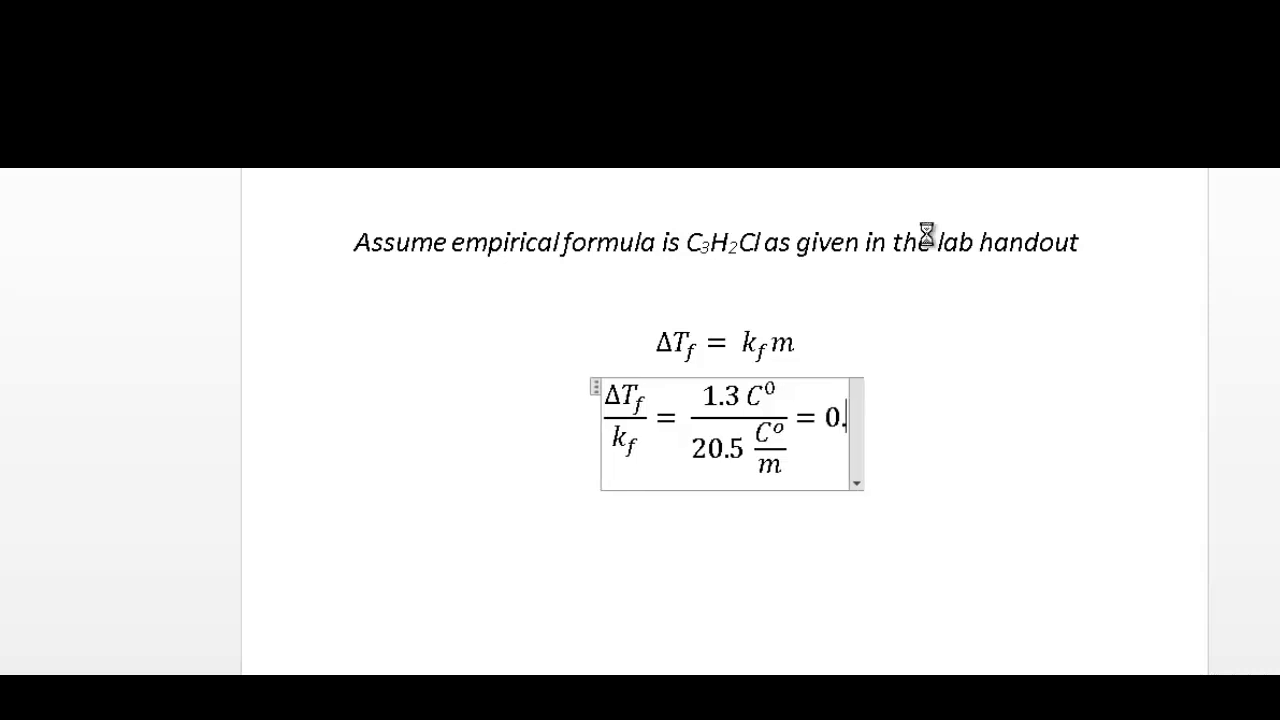
text(0634)
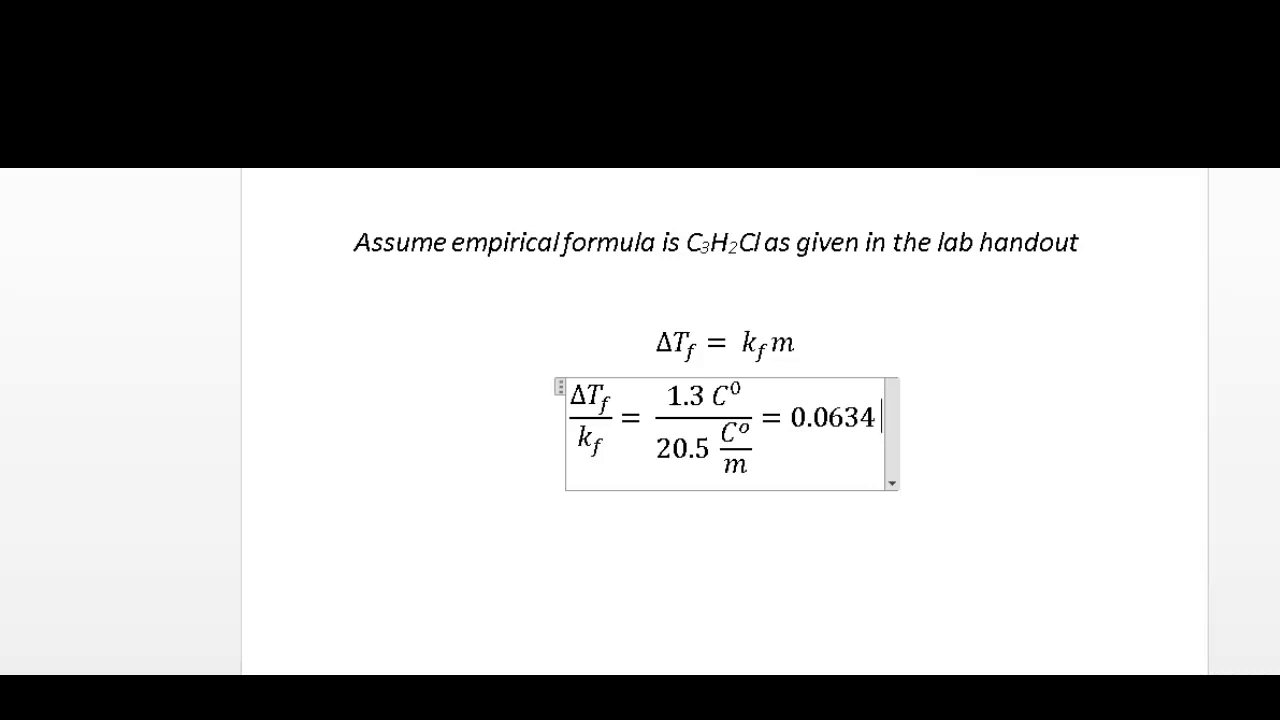
key(alt+Tab)
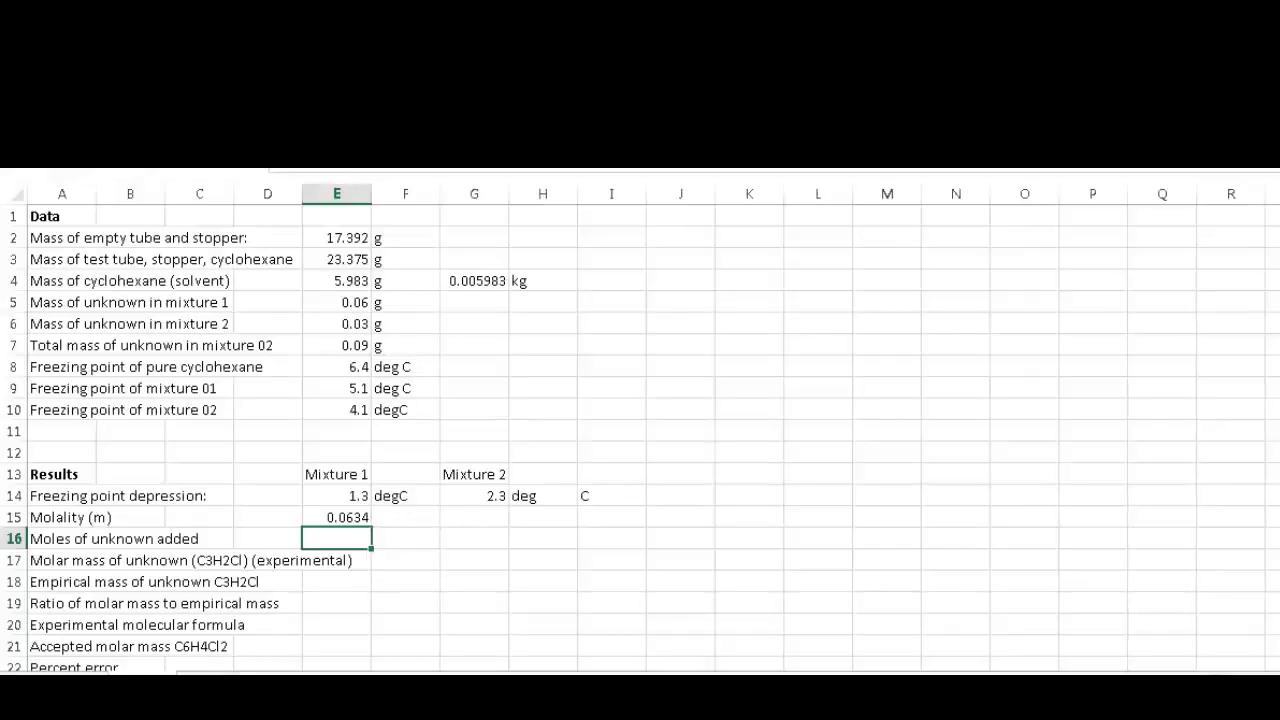
key(alt+Tab)
click(1049, 427)
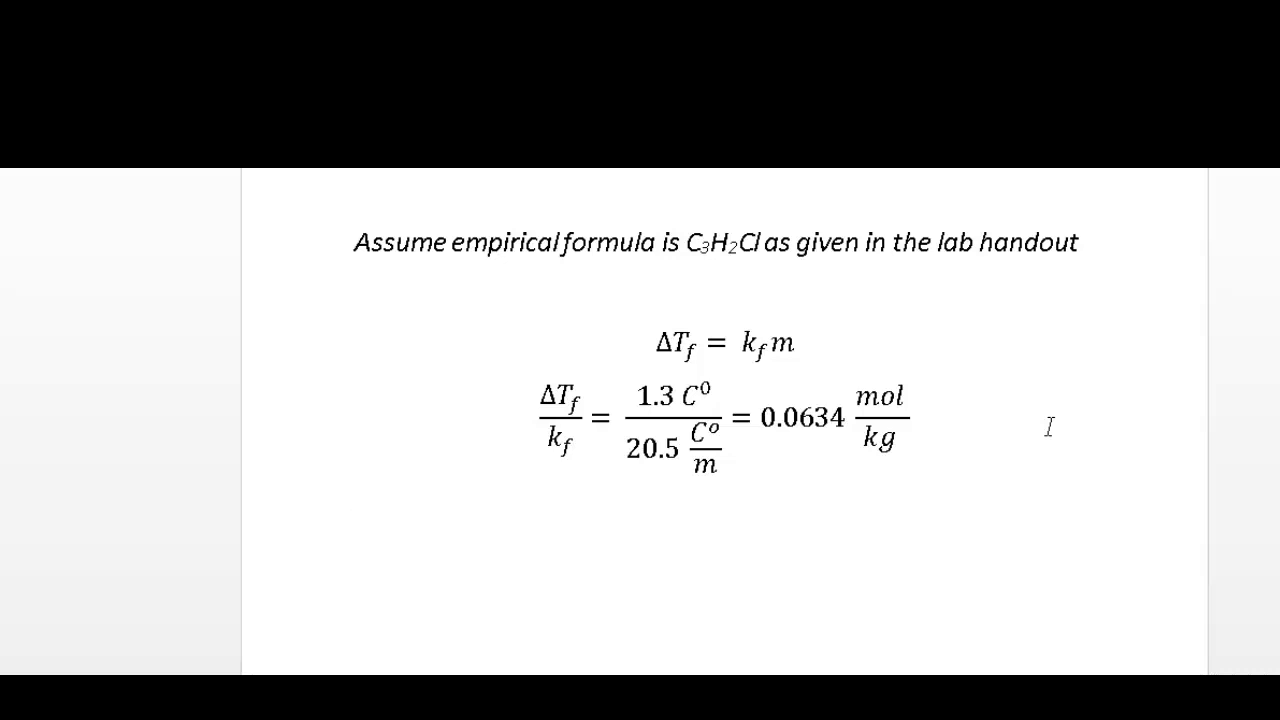
Write 0.005983 kg × 0.0634 mol/kg = 0.000379 mol solute in Word, and record 0.000379 as Mixture 1's moles of unknown in Excel
key(alt+Tab)
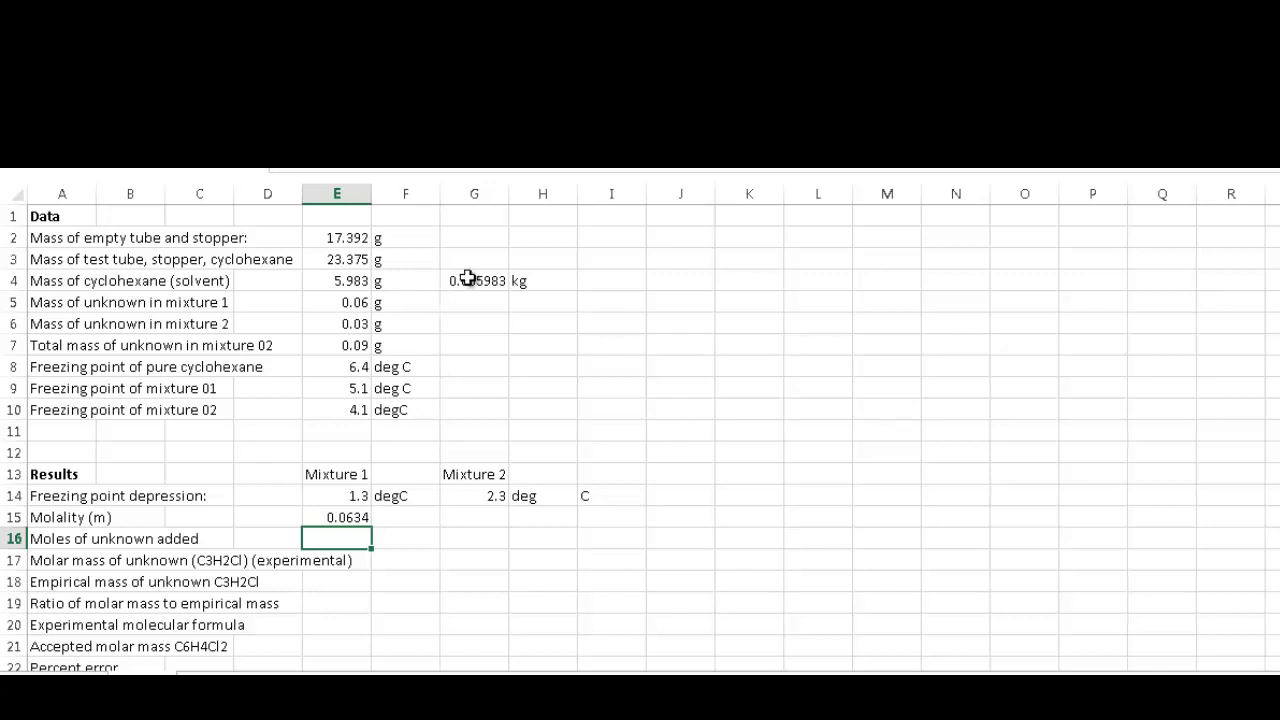
key(alt+Tab)
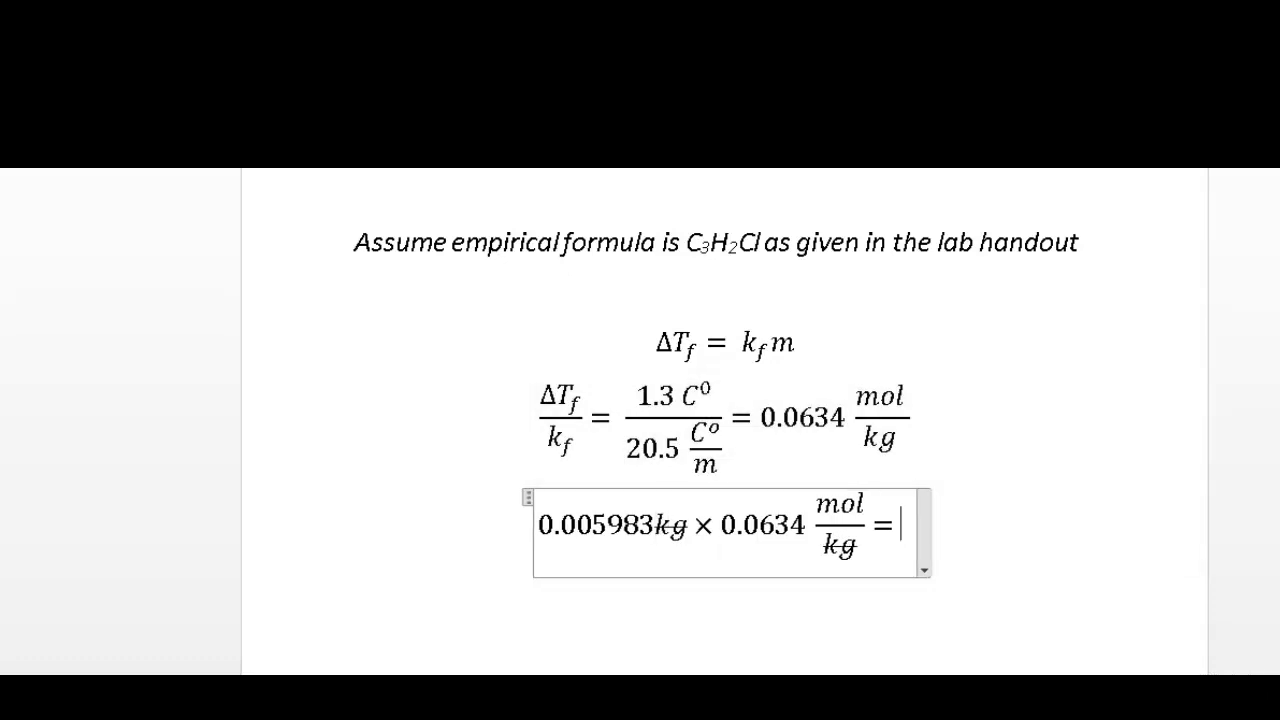
text(0.)
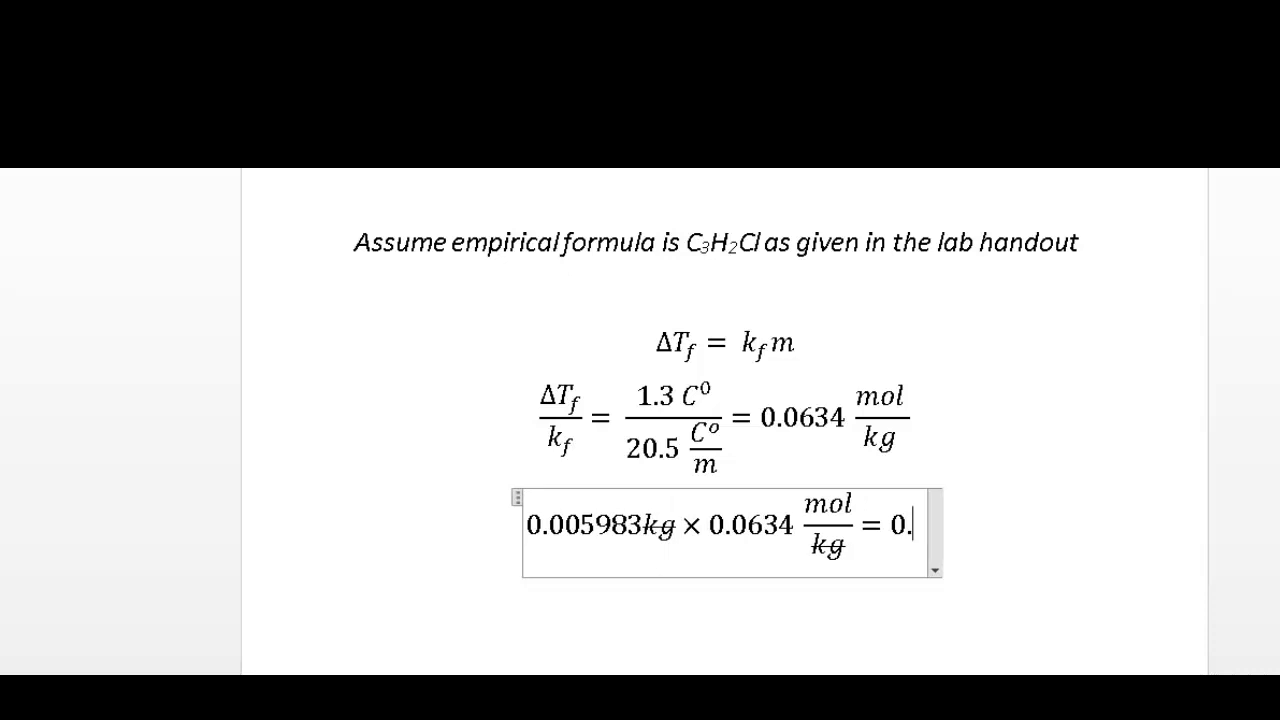
text(000379 mol s)
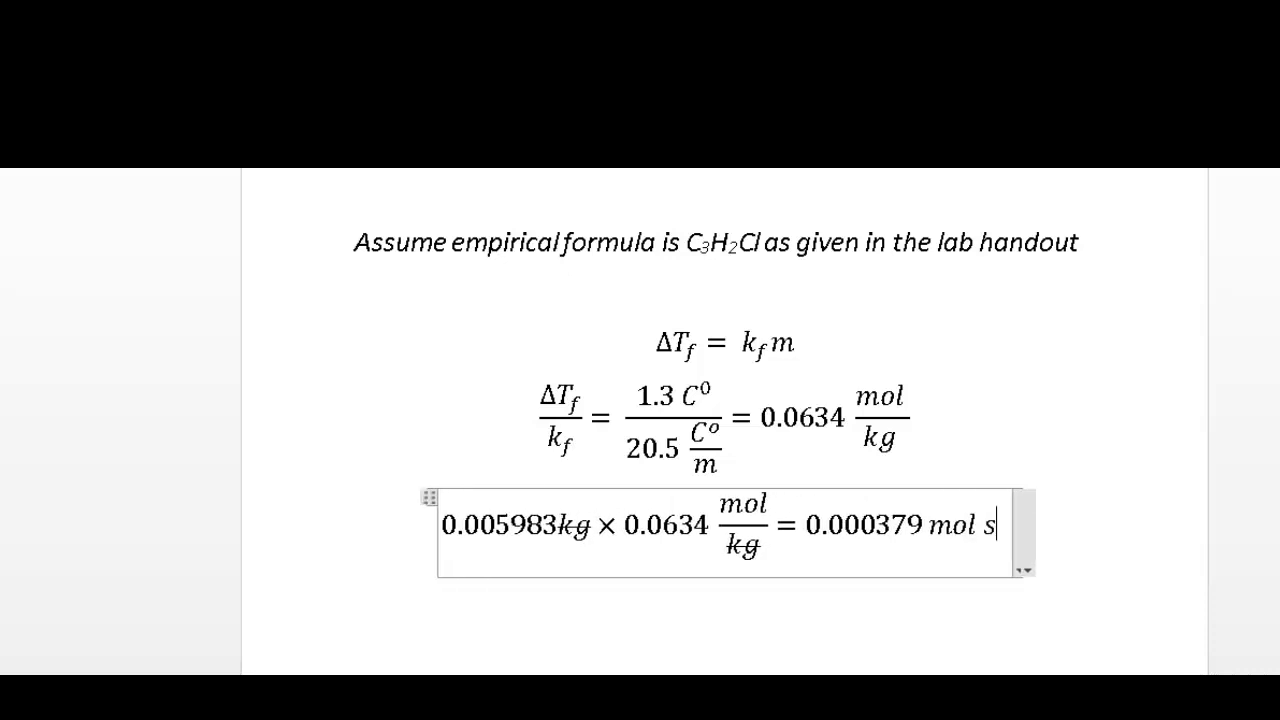
text(olute)
key(alt+Tab)
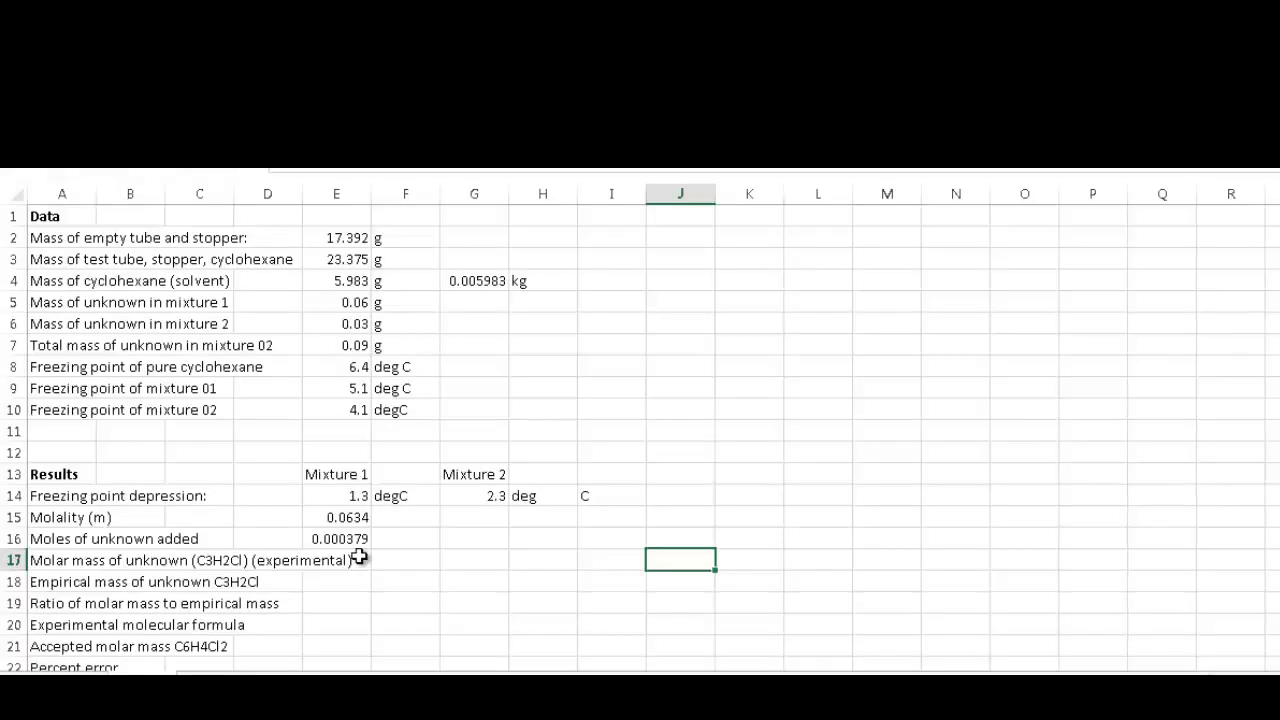
Calculate Mixture 1's experimental molar mass in E17 by dividing its mass of unknown by the moles added, using =E5/E16
key(Down)
key(Up)
key(Down)
key(Left)
key(Left)
key(Left)
key(Left)
key(Up)
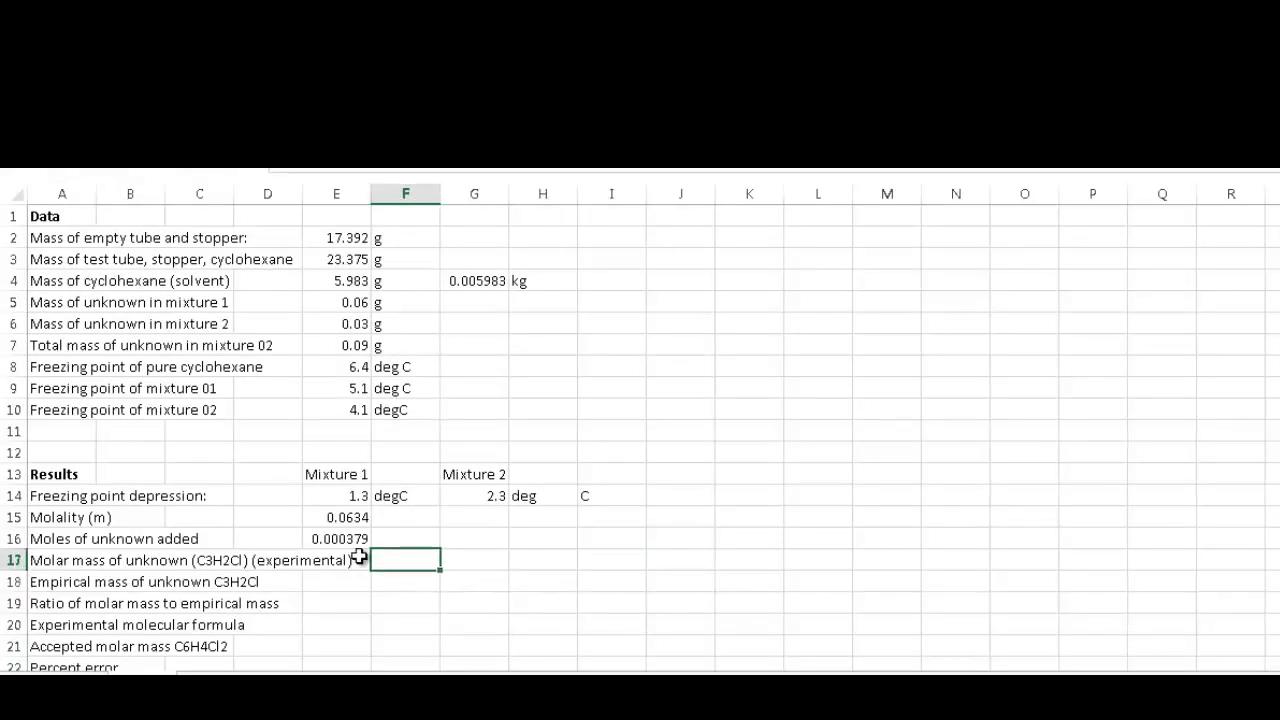
key(Left)
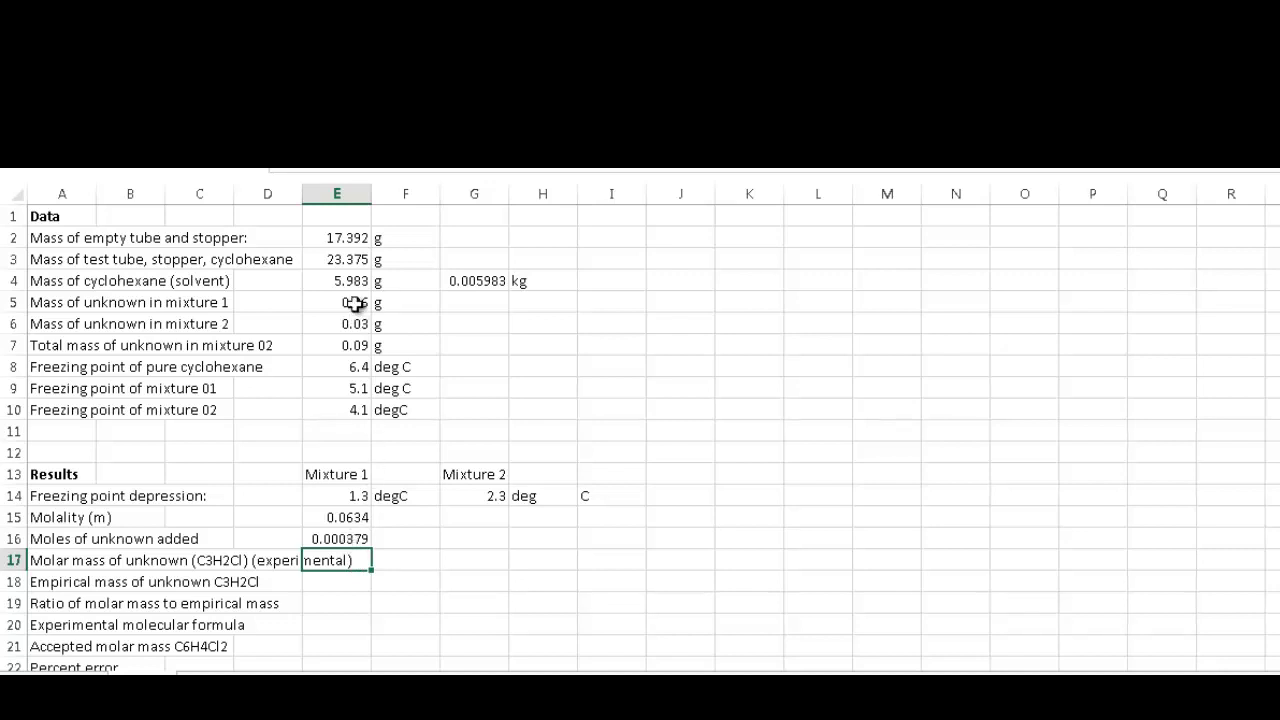
double_click(344, 558)
text(=)
key(Up)
key(Up)
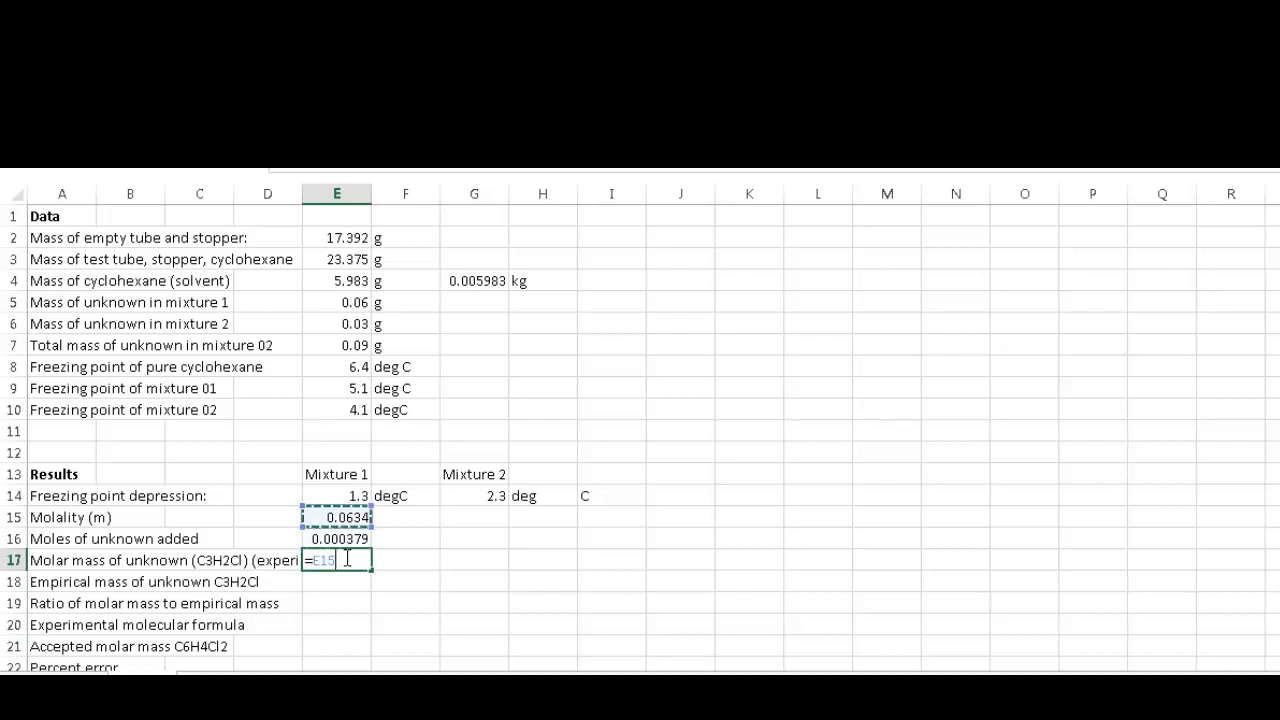
key(Up)
key(Up)
key(Up)
key(Up)
key(Up)
key(Up)
key(Up)
key(Up)
key(Up)
key(Up)
text(/)
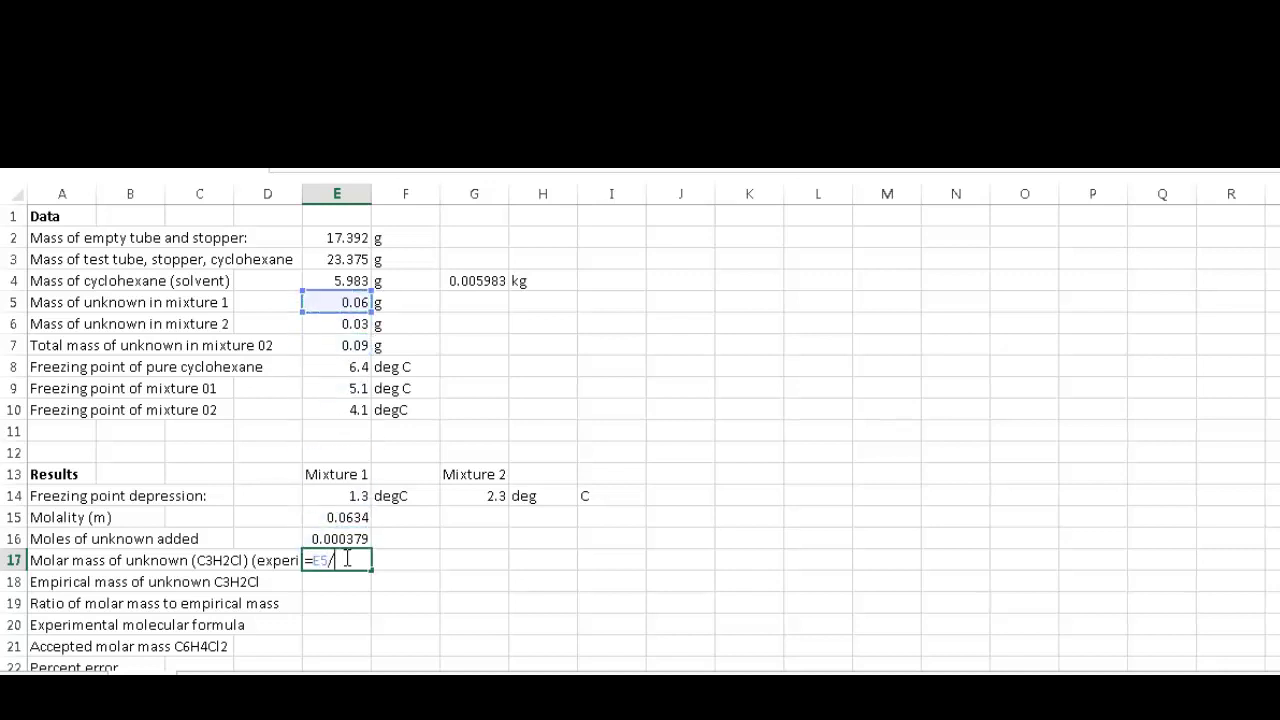
key(Up)
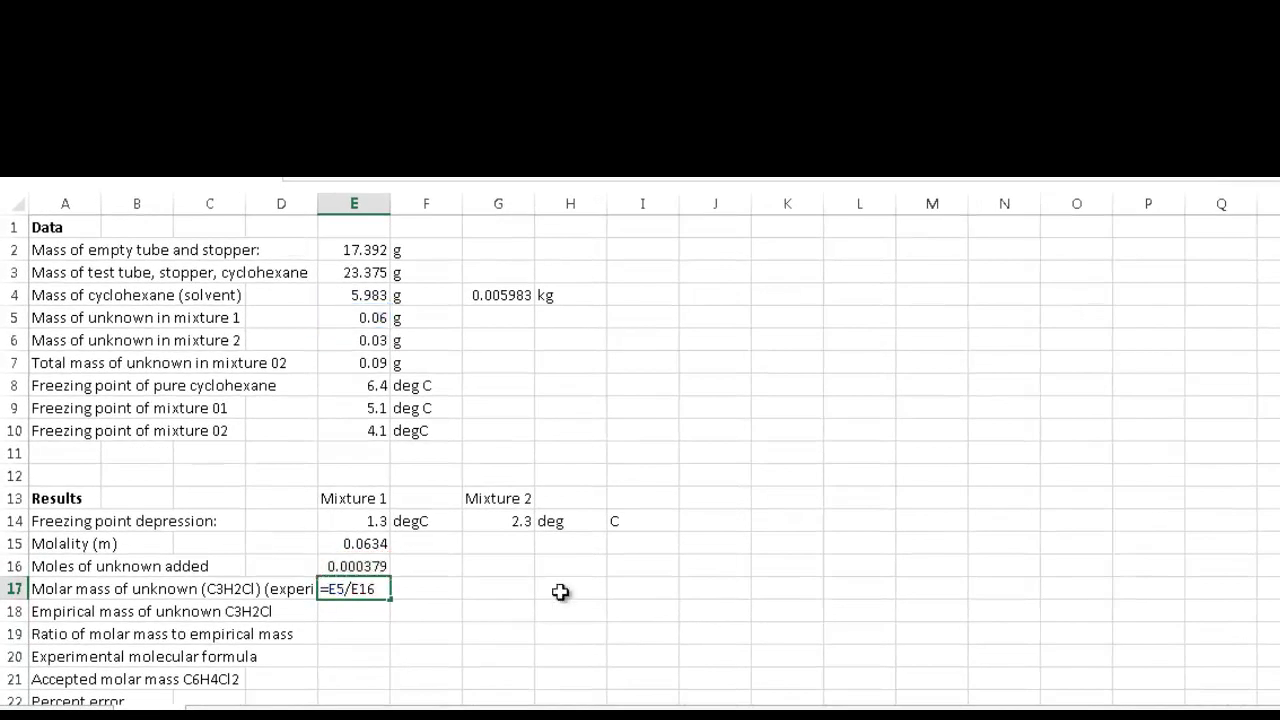
key(Return)
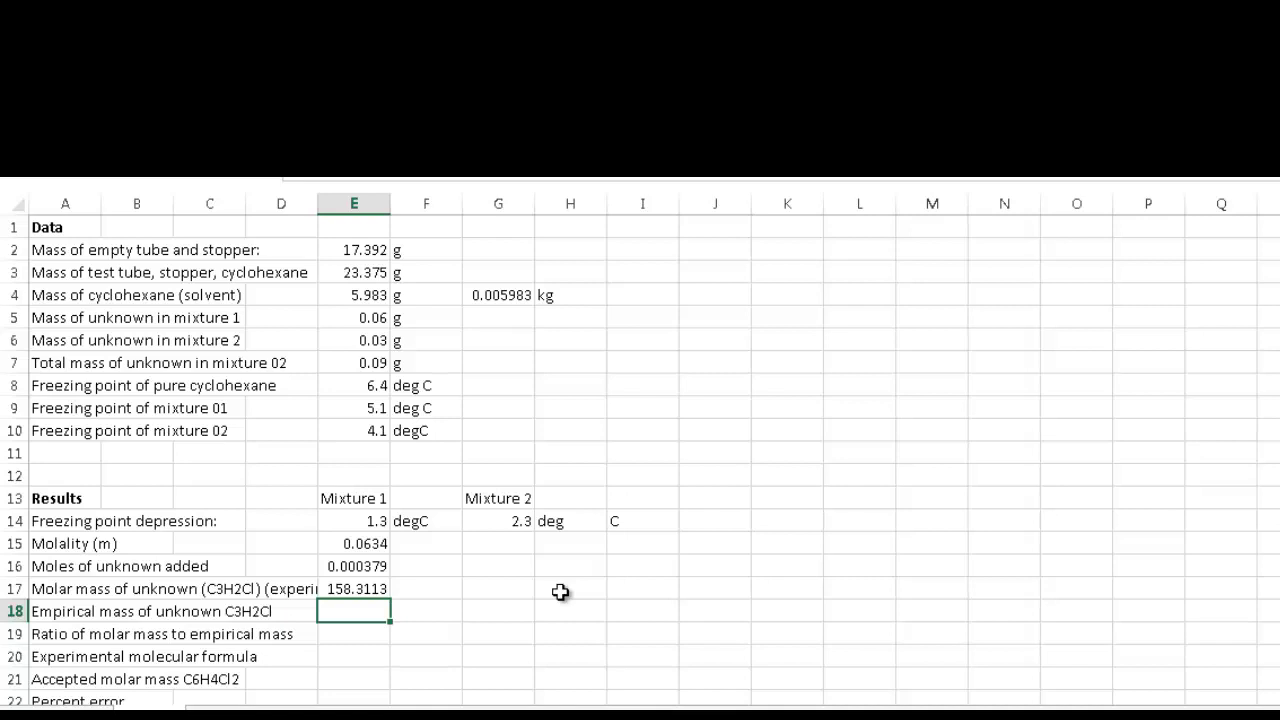
Add the unit g/mol in F17 beside the experimental molar mass
key(Up)
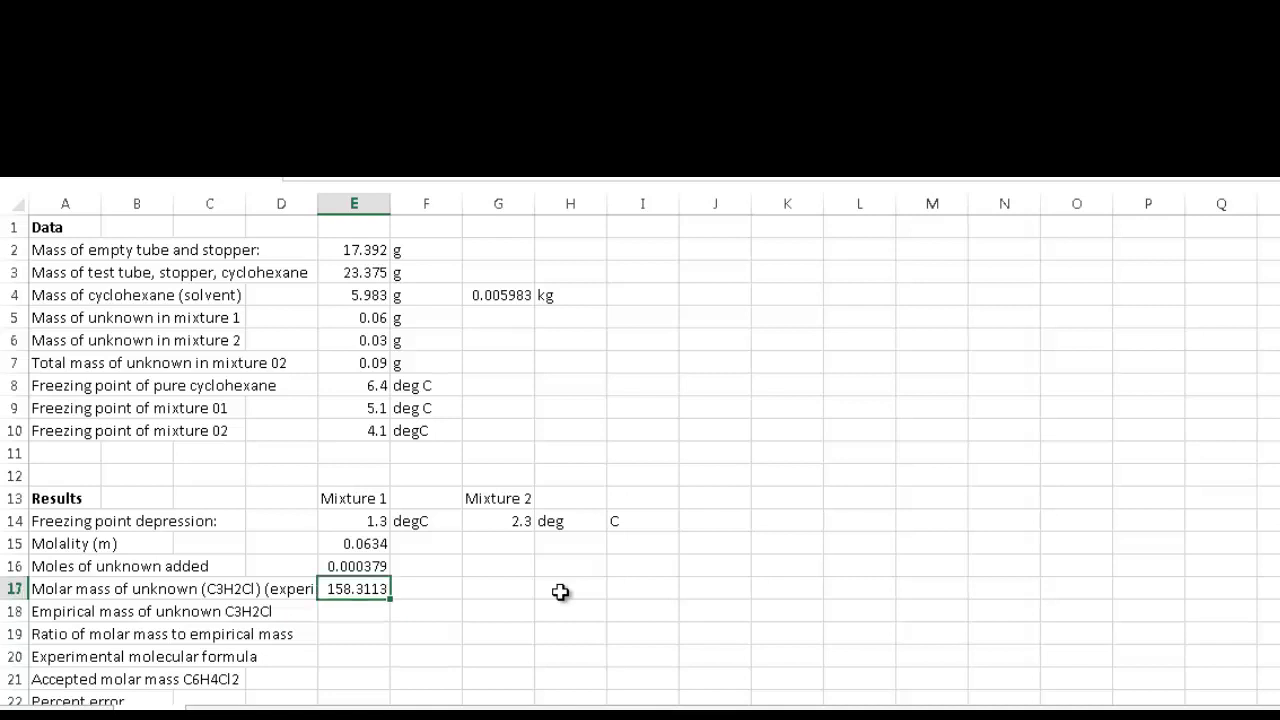
key(Right)
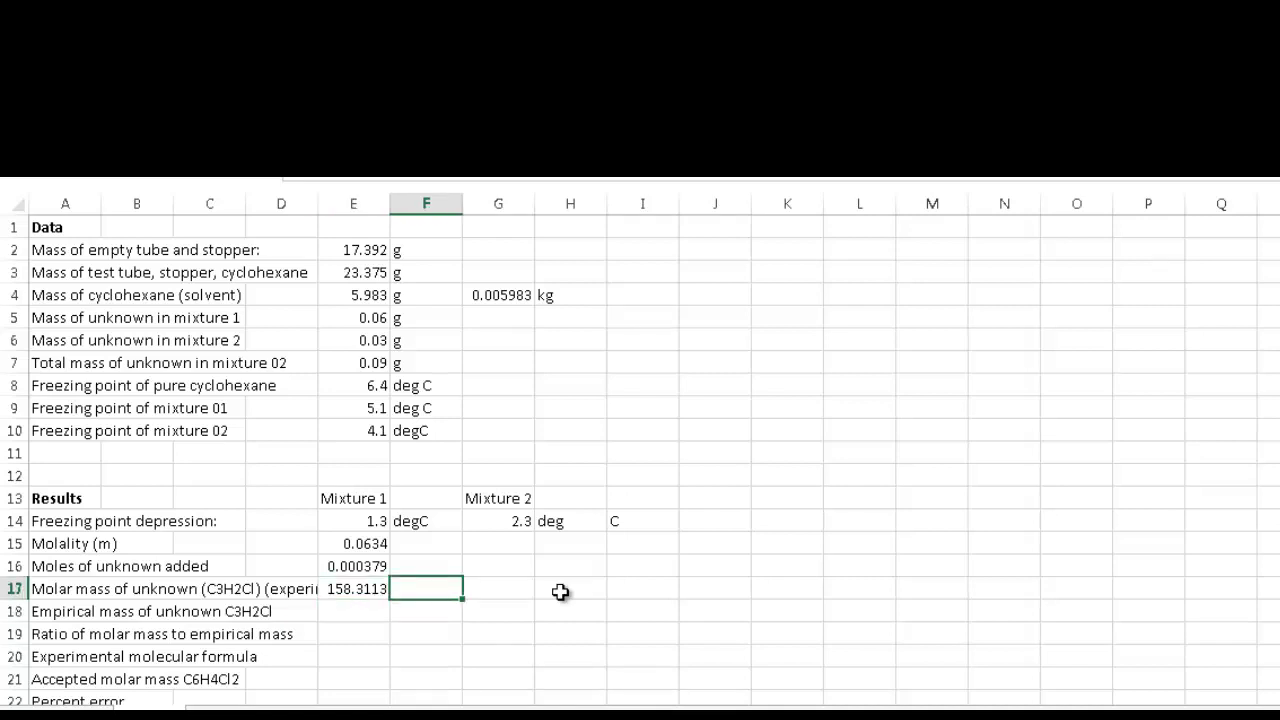
text(g/mol)
key(Return)
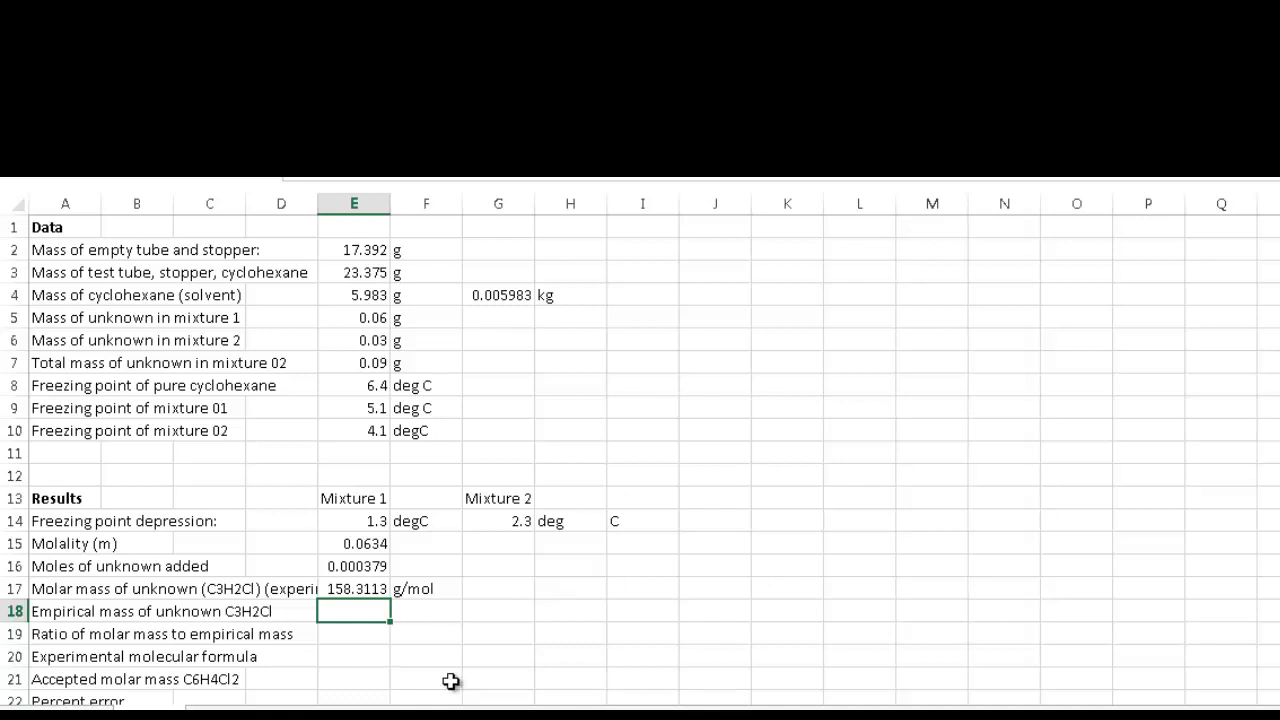
Enter 74.39 with the unit g/mol as the empirical mass of unknown C3H2Cl in row 18
text(74.39)
key(Tab)
text(g/mol)
key(Left)
key(Left)
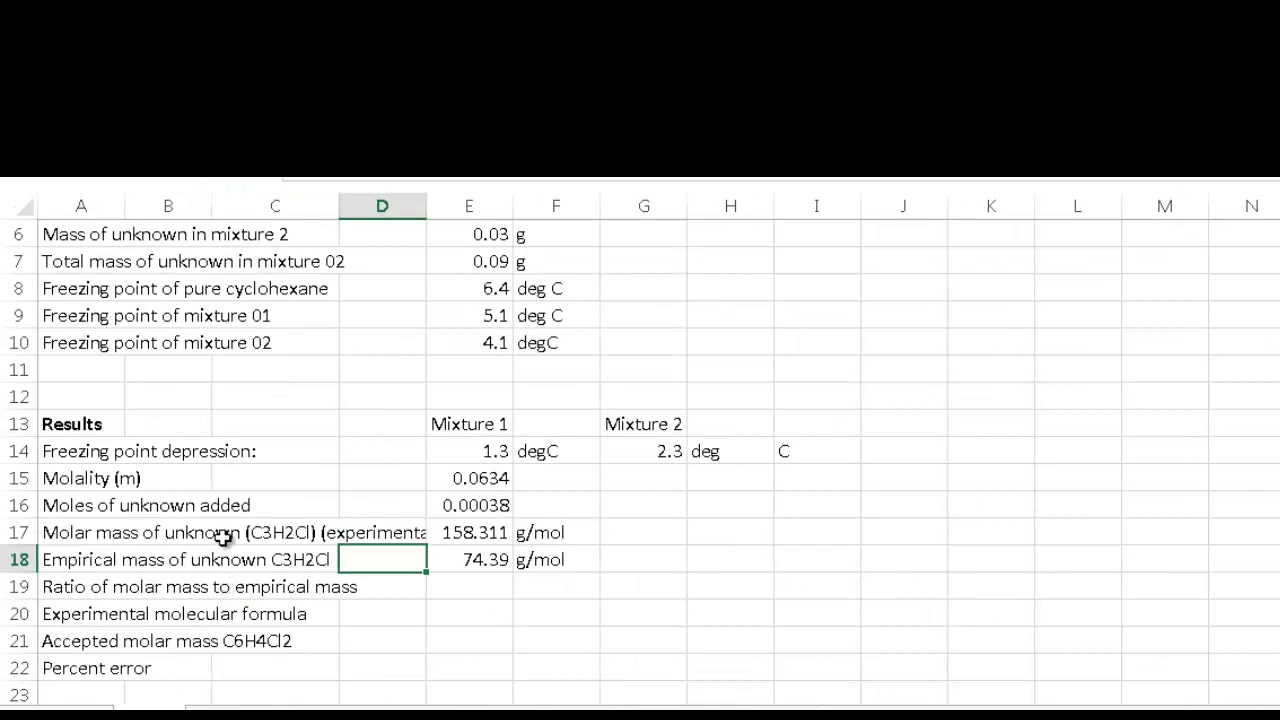
Review the Mixture 1 results and the measured data in column E, up to the ratio row
click(222, 537)
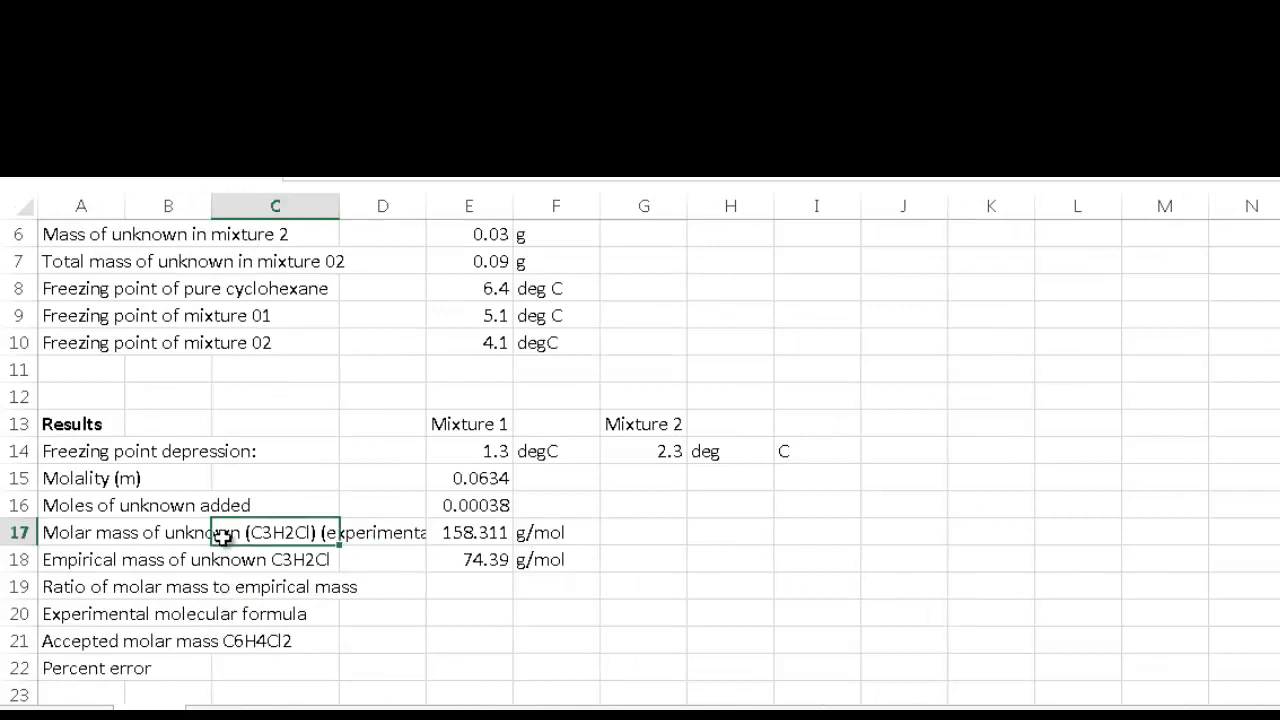
key(Right)
key(Right)
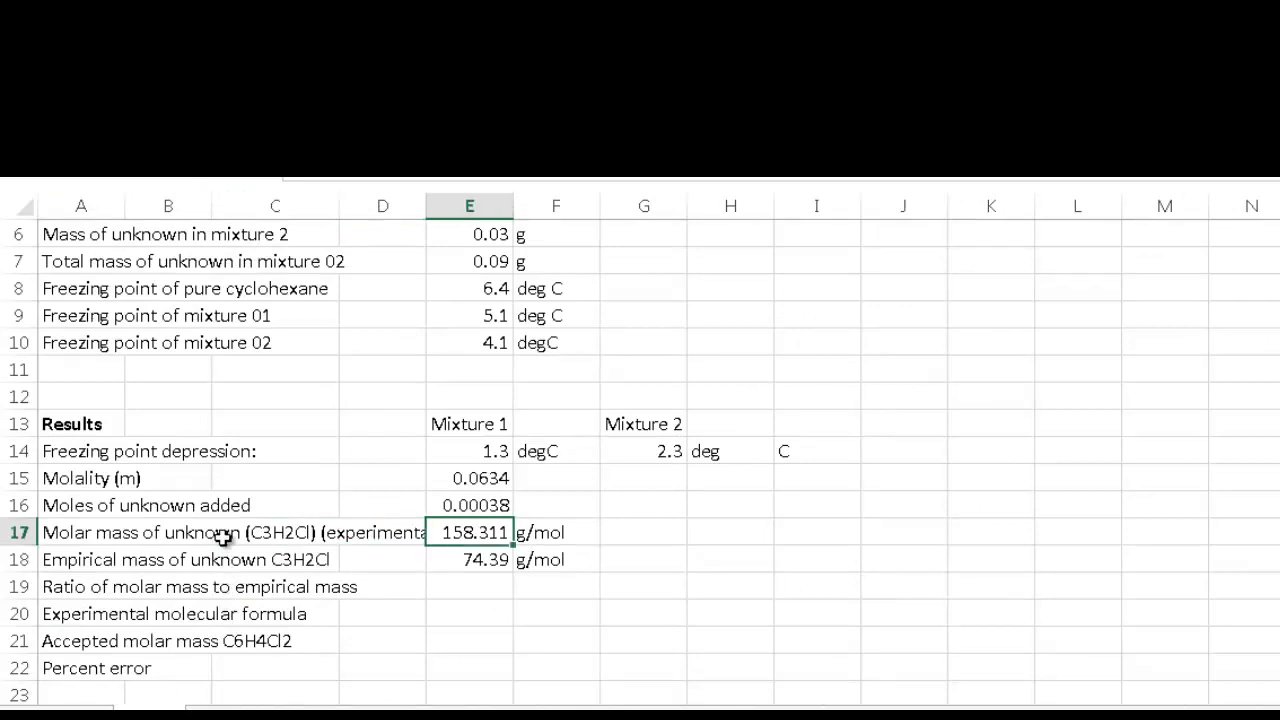
key(Up)
key(Up)
key(Up)
key(Down)
key(Down)
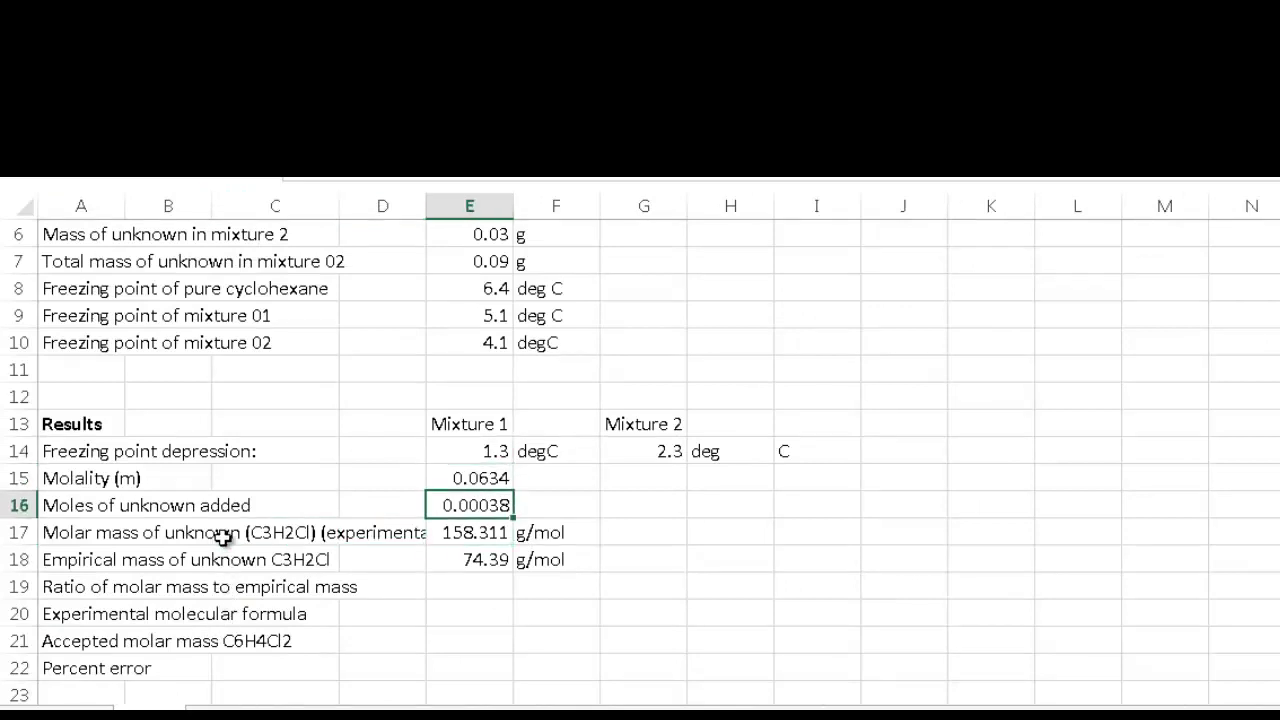
key(Up)
key(Up)
key(Up)
key(Up)
key(Up)
key(Up)
key(Up)
key(Up)
key(Up)
key(Up)
key(Up)
key(Up)
key(Up)
key(Up)
key(Down)
key(Down)
key(Down)
key(Down)
key(Down)
key(Down)
key(Down)
key(Down)
key(Down)
key(Down)
key(Down)
key(Down)
key(Down)
key(Down)
key(Down)
key(Down)
key(Down)
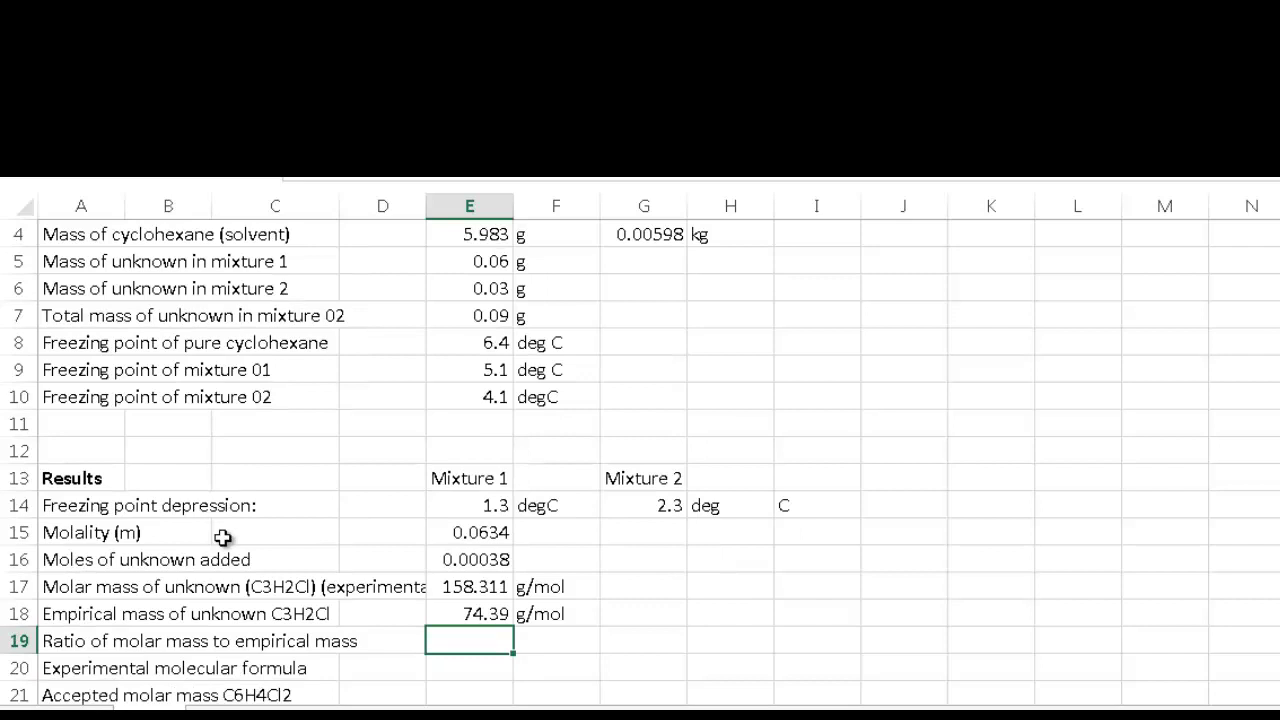
Calculate the ratio of molar mass to empirical mass for Mixture 1 in E19 with the formula =E17/E18
key(Up)
key(Up)
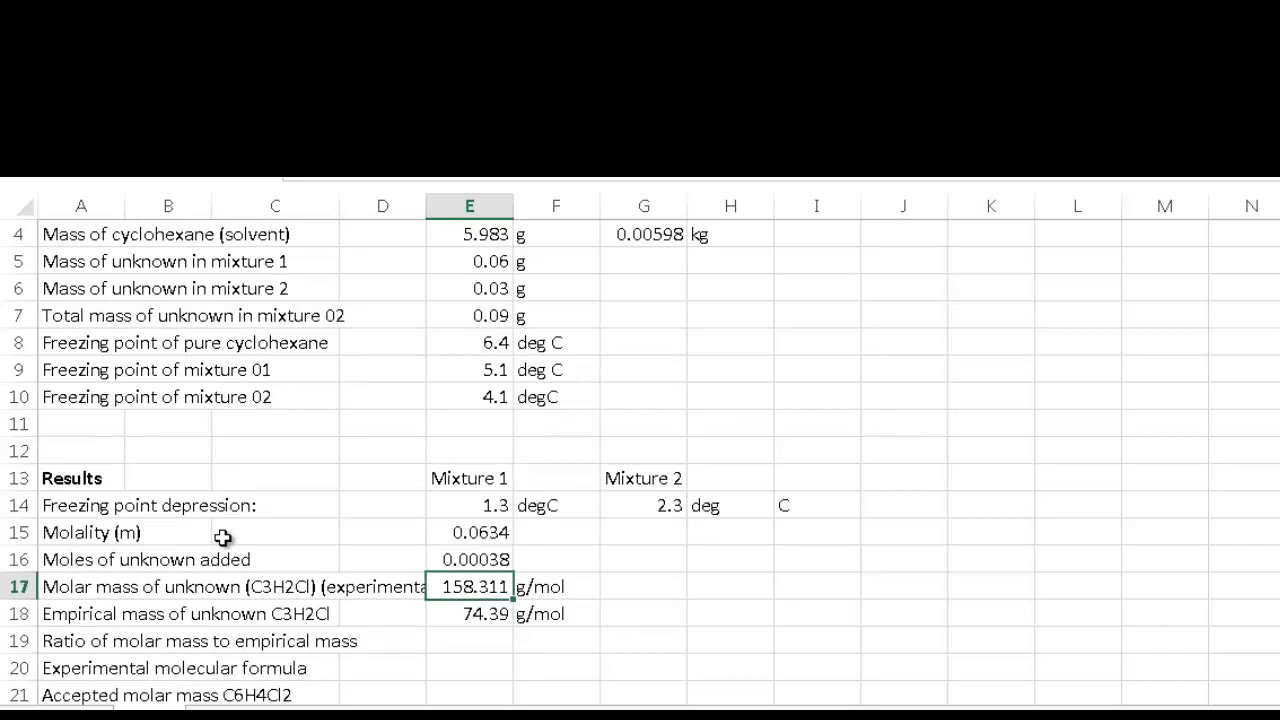
key(Down)
key(Down)
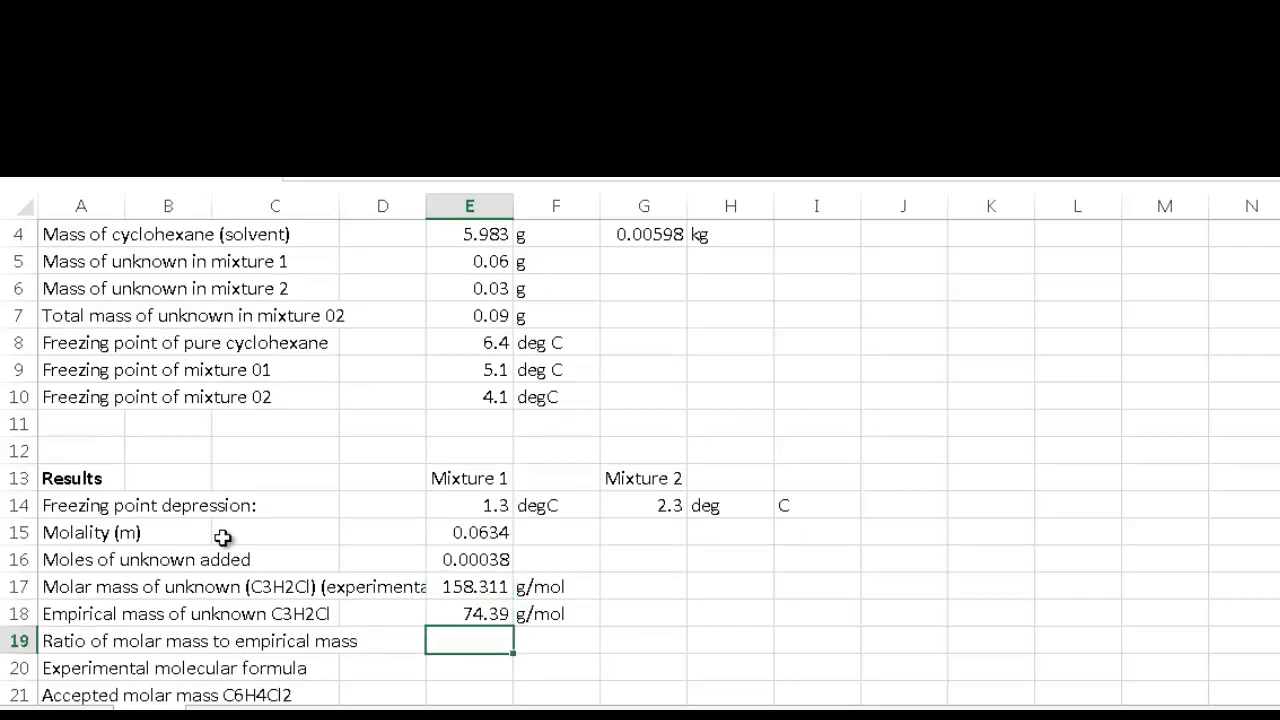
text(=)
key(Up)
key(Up)
text(/)
key(Up)
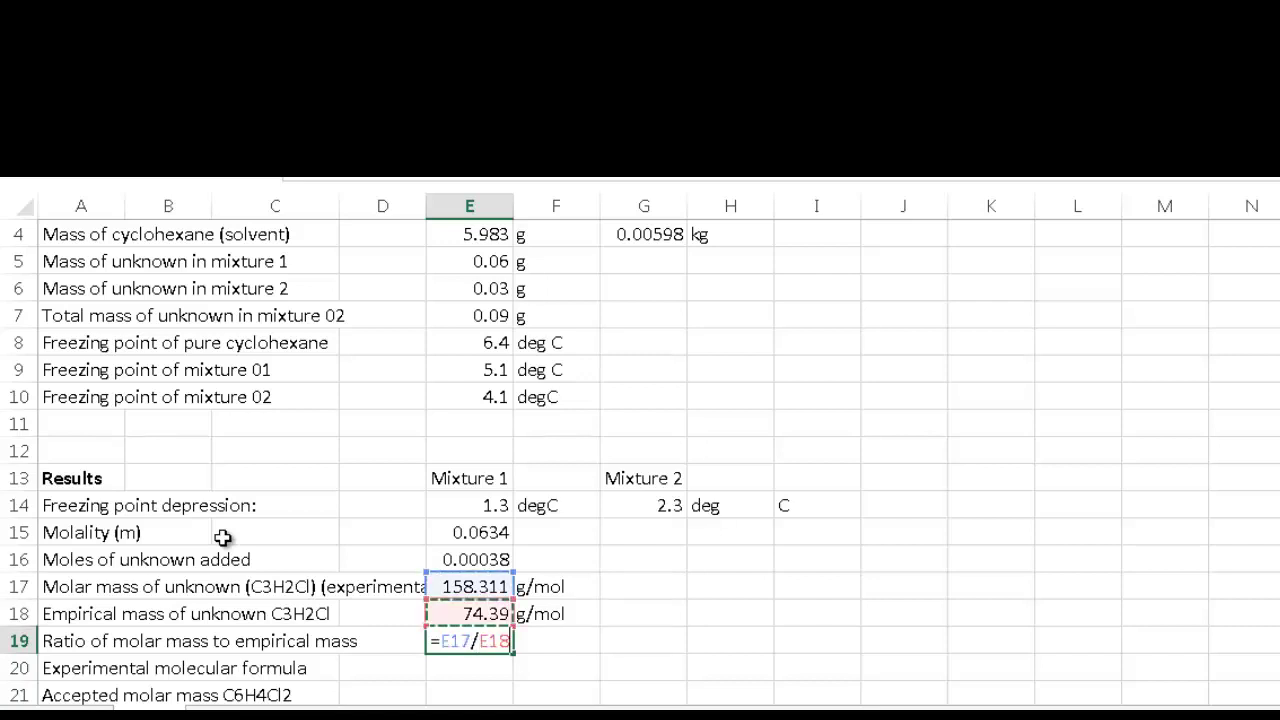
key(Return)
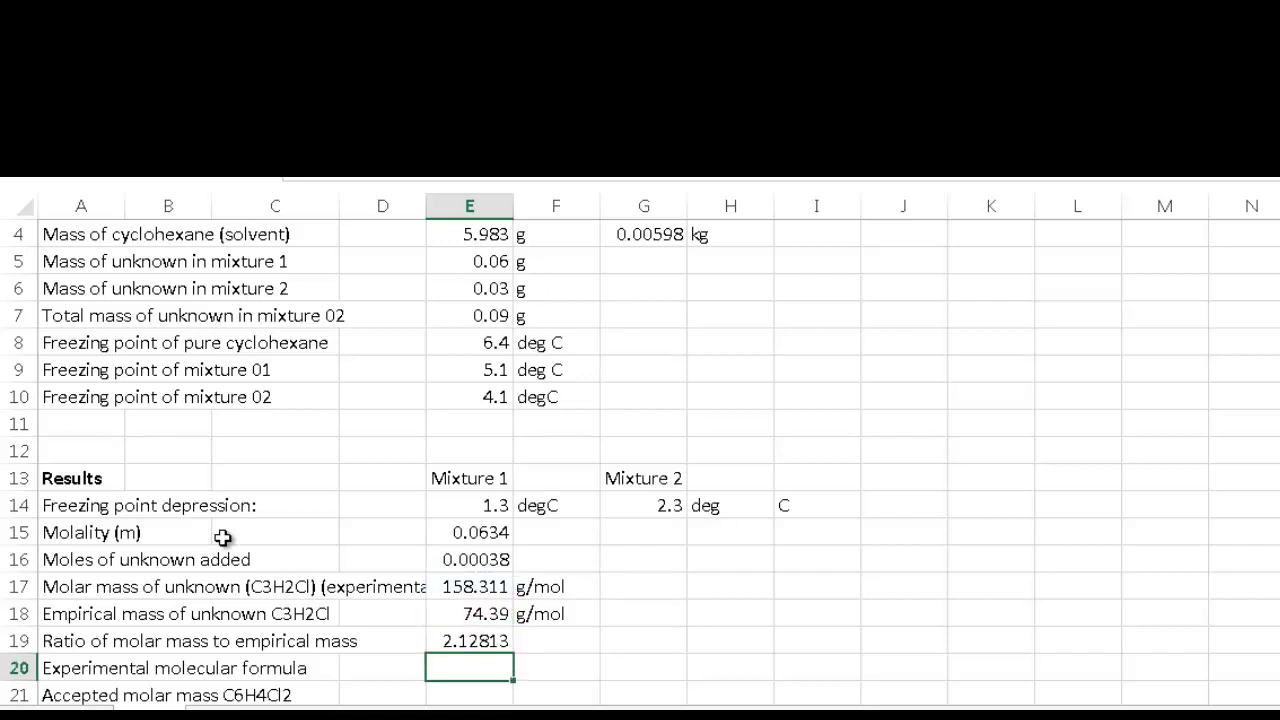
key(Up)
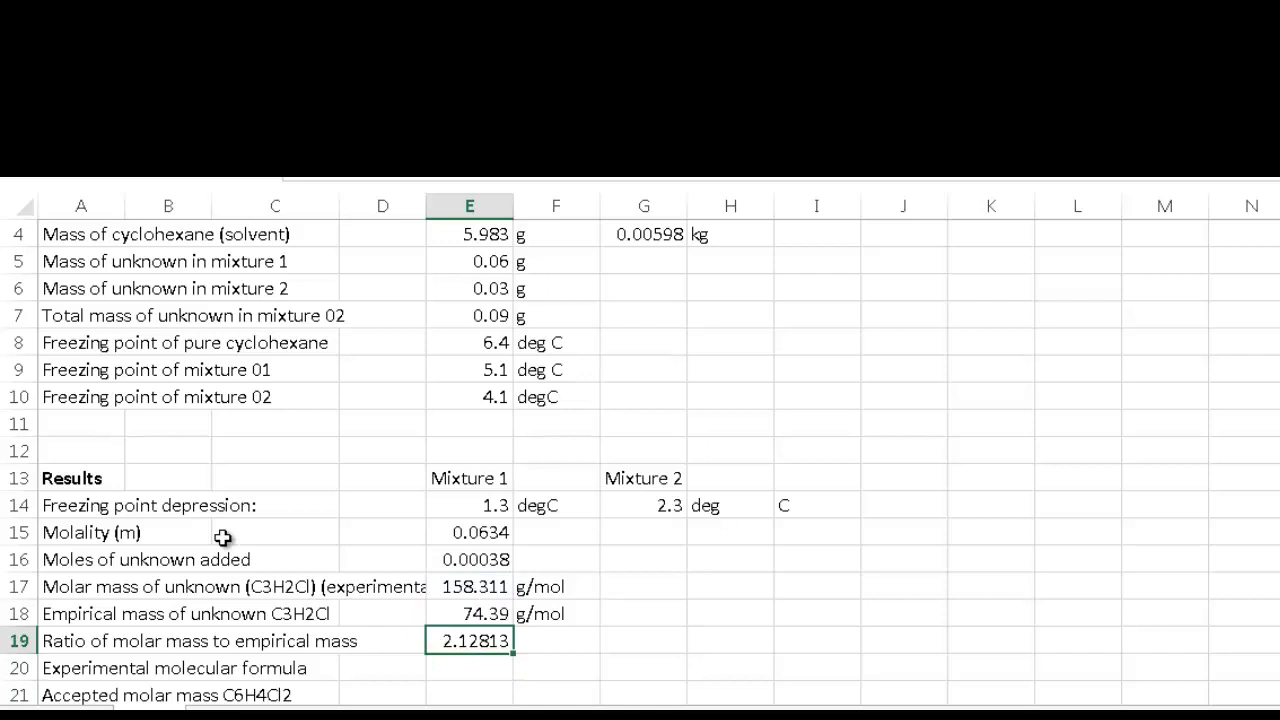
Enter C6H4Cl2 as the experimental molecular formula for Mixture 1 in E20
key(Down)
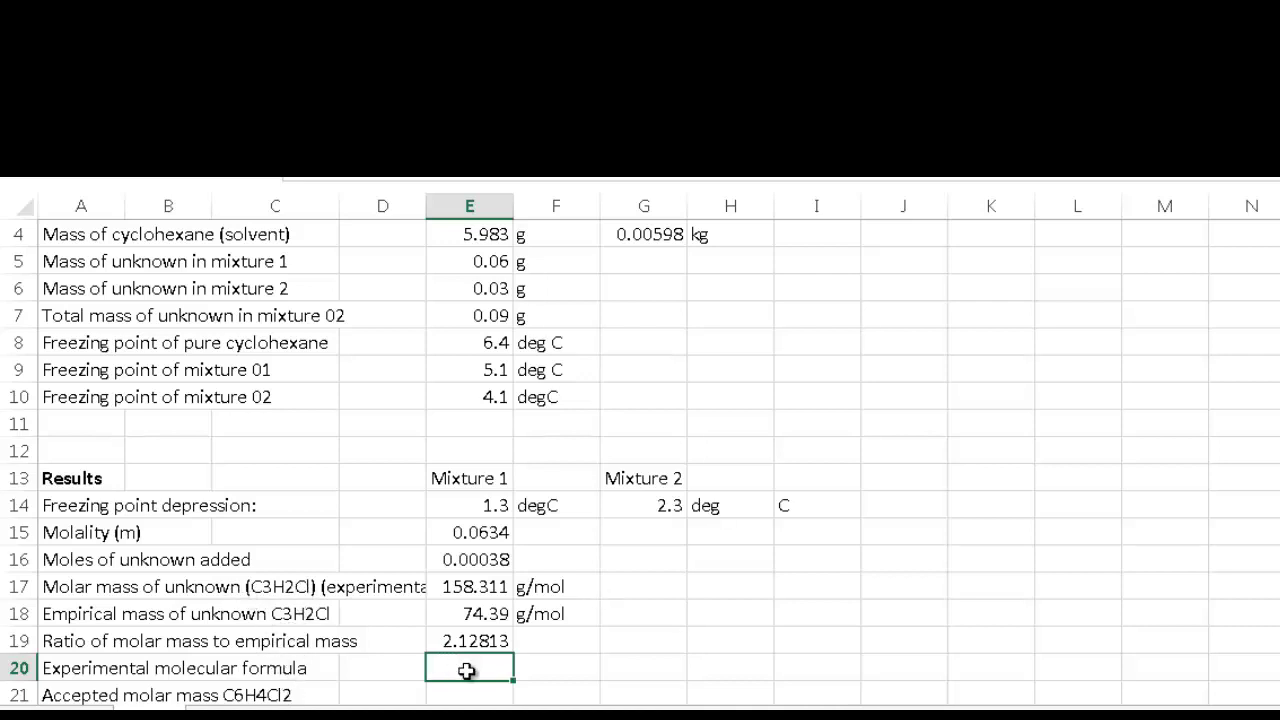
text(C6H4Cl2)
key(Return)
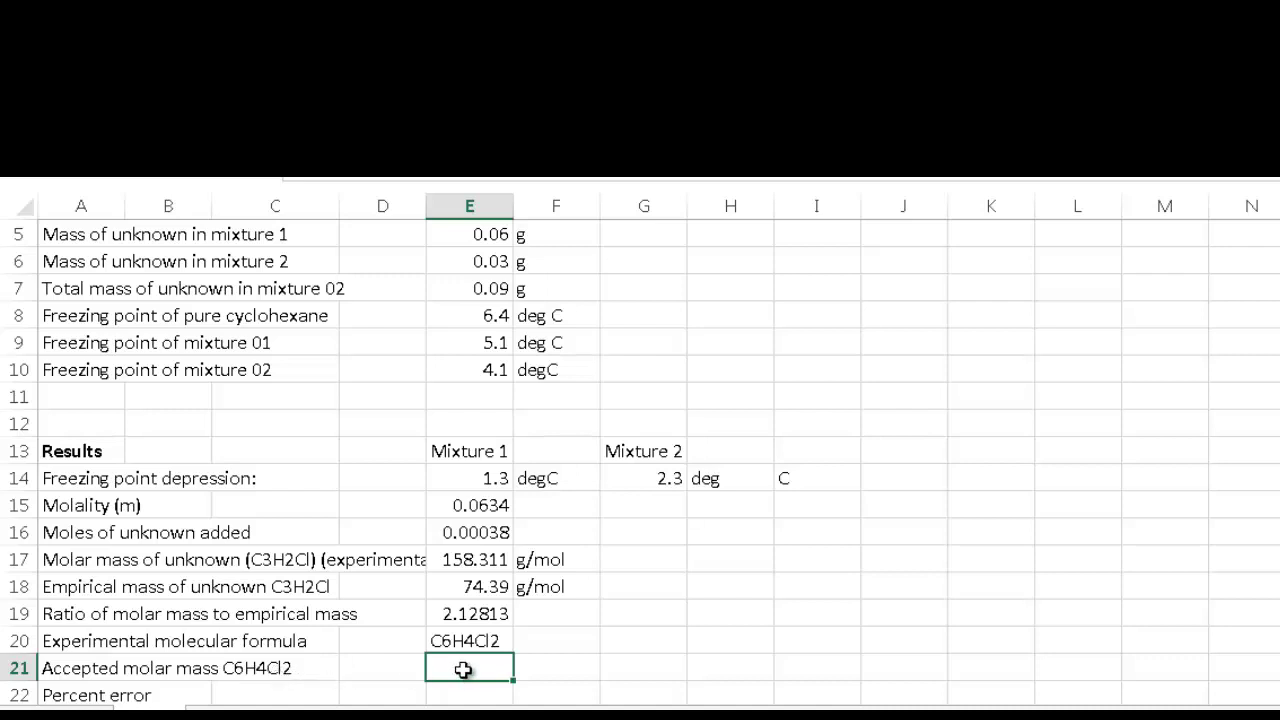
Enter 147 with the unit g/mol as the accepted molar mass of C6H4Cl2 for Mixture 1 in row 21
text(147)
key(Tab)
text(g/mol)
key(Return)
scroll(612, 640, down, 1)
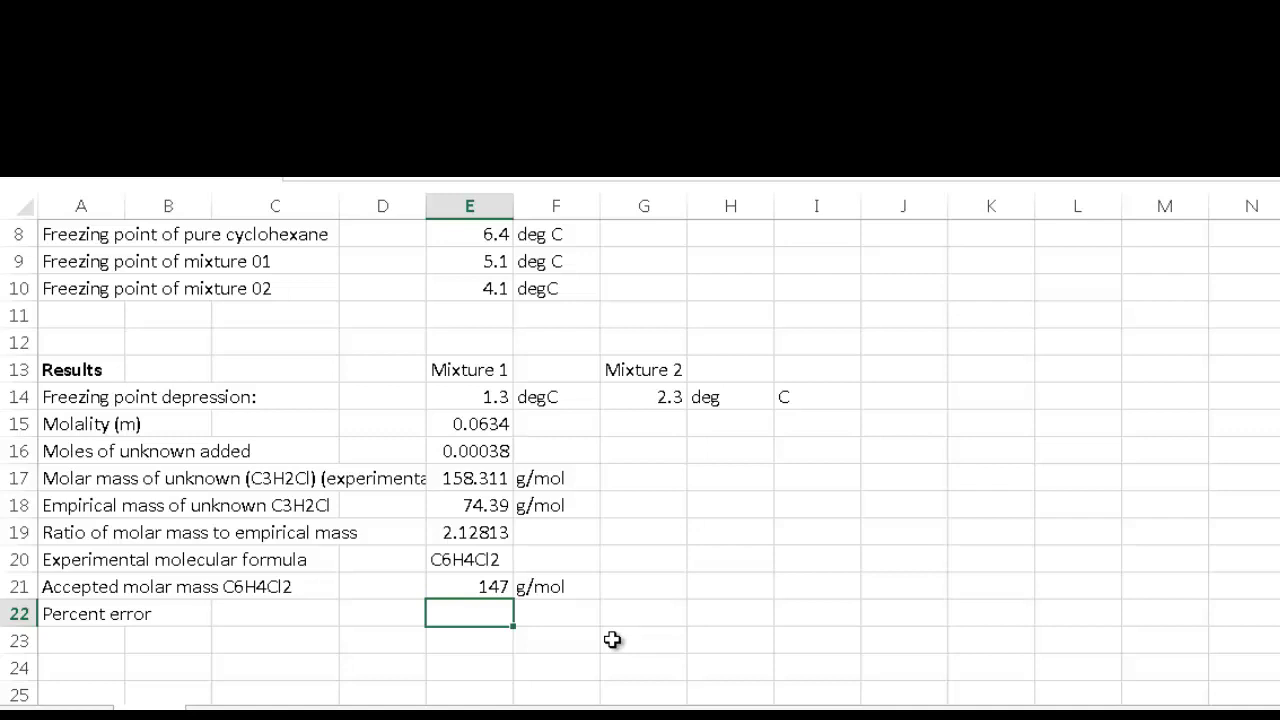
Calculate the percent error for Mixture 1 in E22 with the formula =(E17-E21)/E21
text(=()
key(Up)
key(Up)
key(Up)
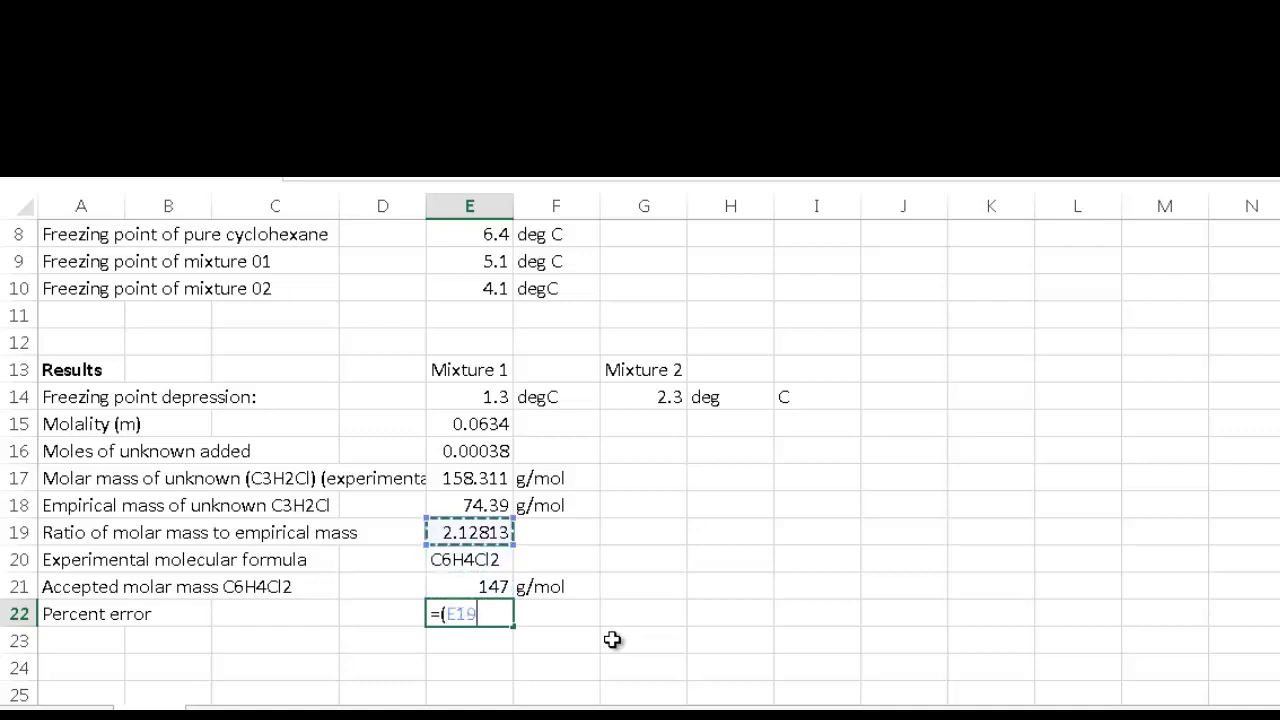
key(Up)
key(Up)
text(-)
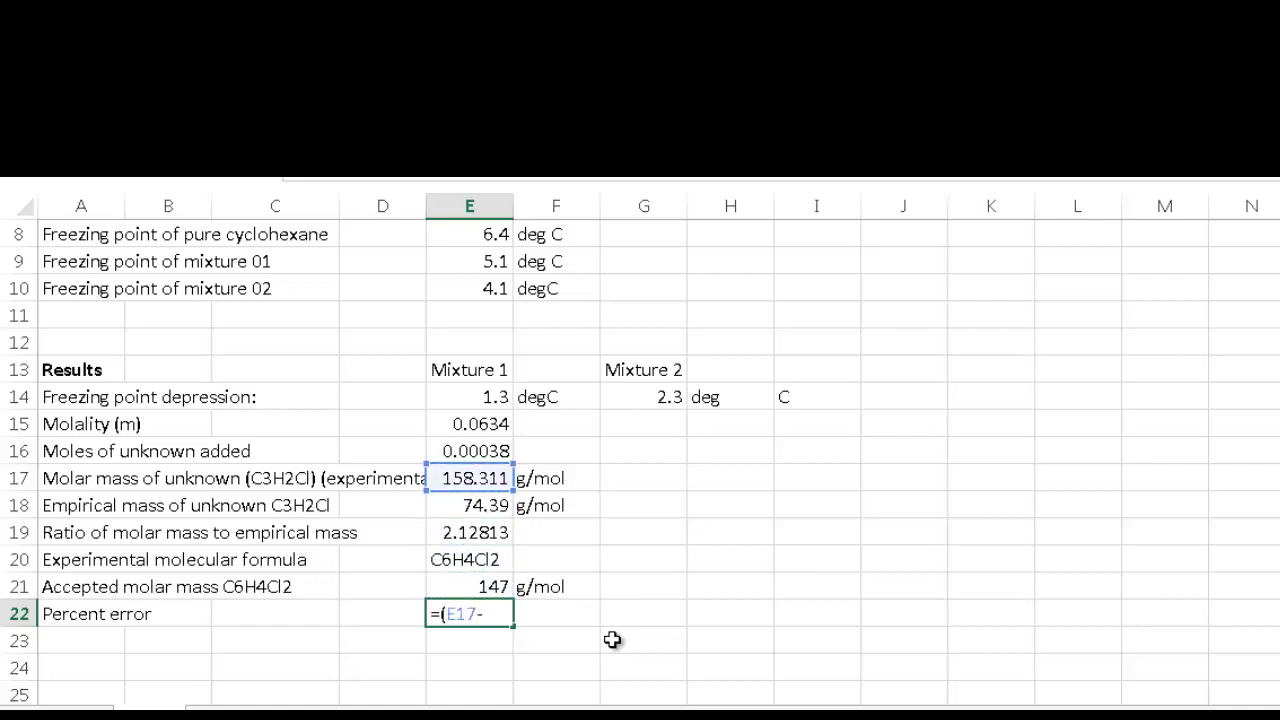
key(Up)
text())
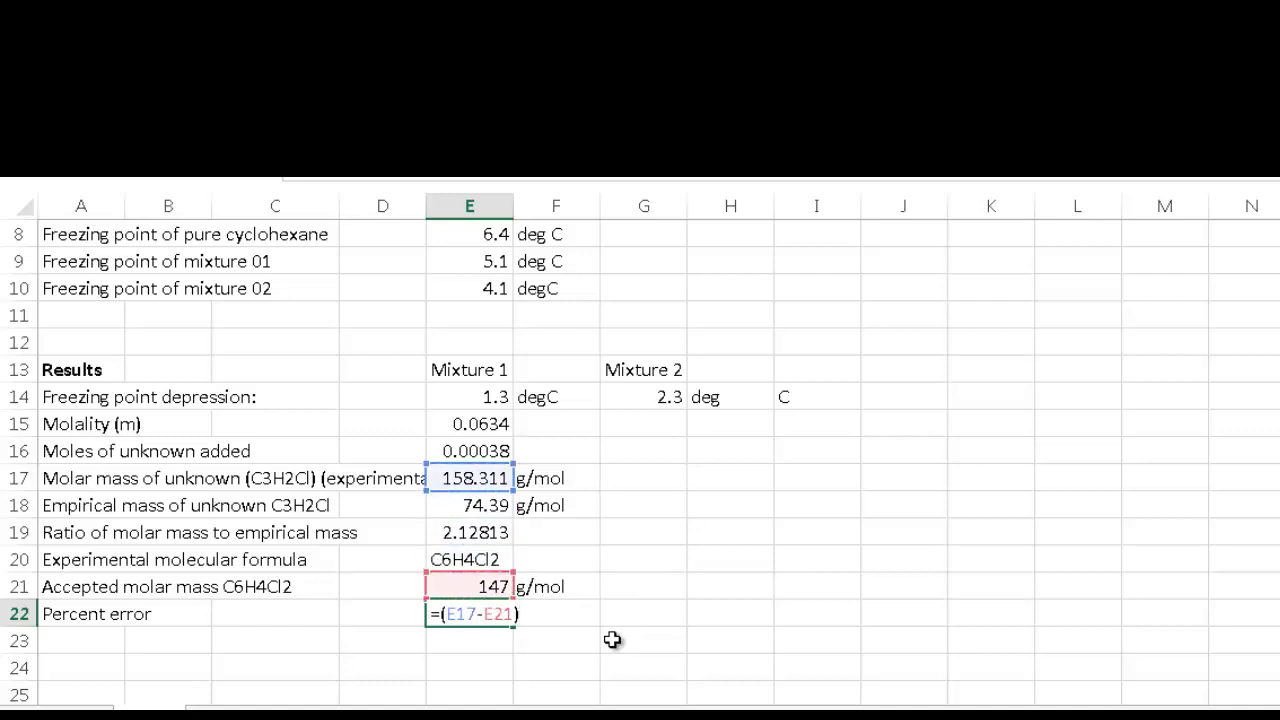
text(/)
key(Up)
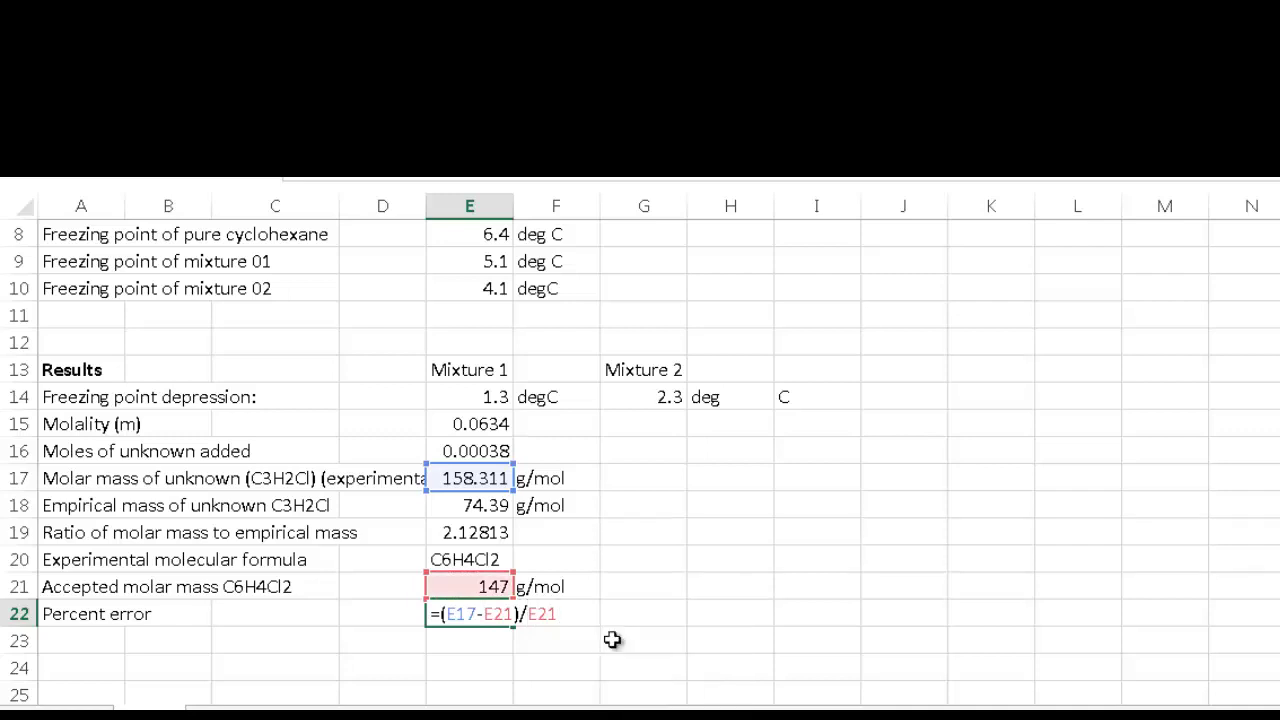
key(Return)
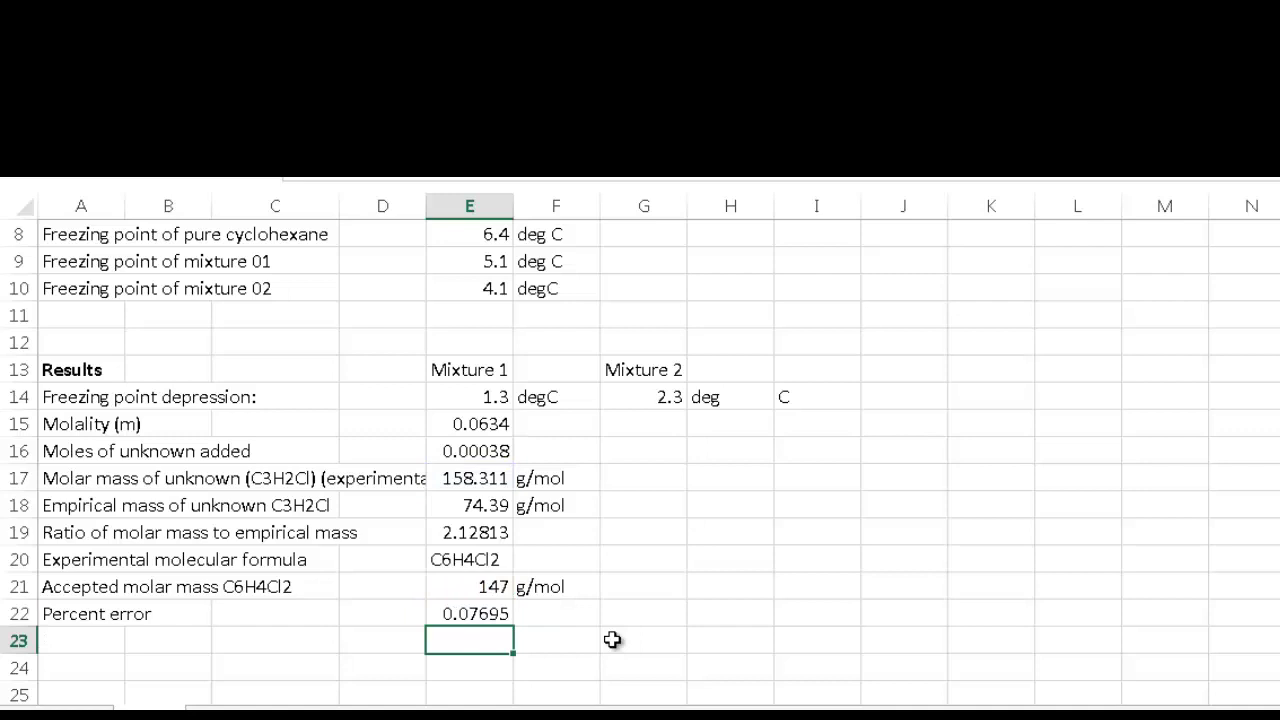
Enter the Mixture 1 error as a percentage, 7.70%, in E23 and go to the Mixture 2 molality cell
text(7.70%)
key(Right)
key(Right)
key(Right)
key(Up)
key(Up)
key(Up)
key(Up)
key(Up)
key(Up)
key(Up)
key(Up)
key(Left)
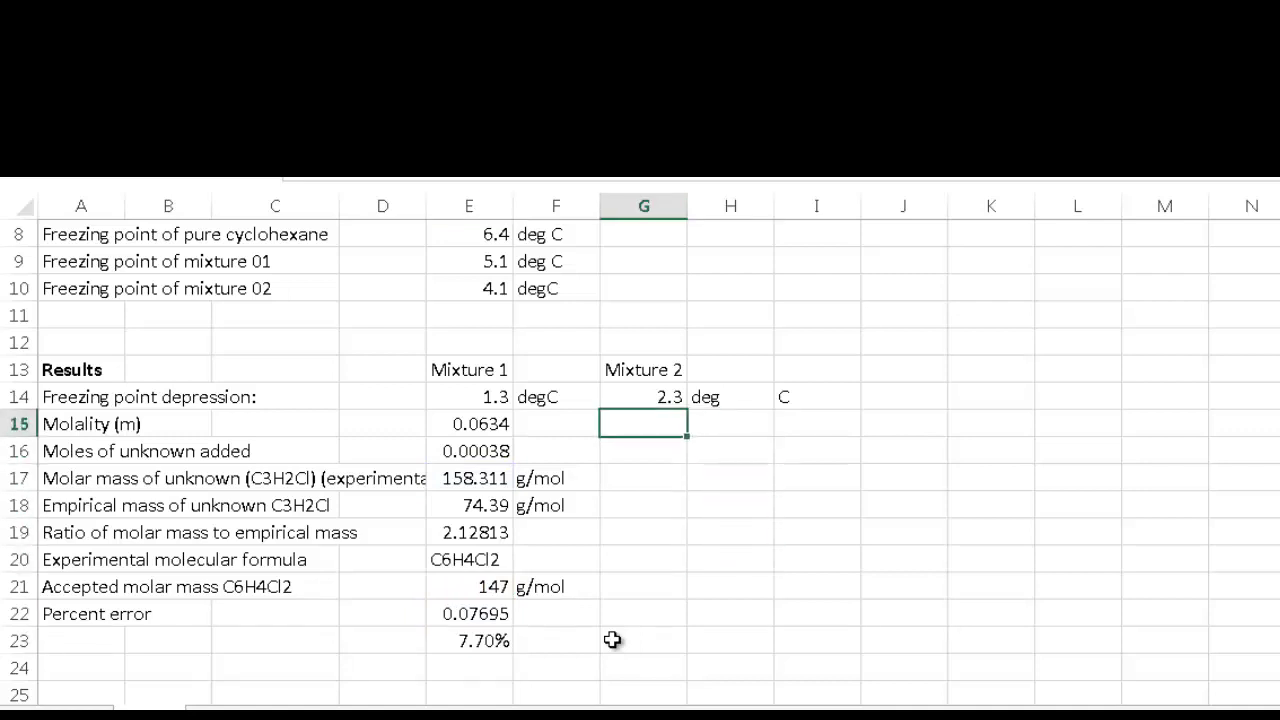
Compare the freezing point depressions of Mixture 1 and Mixture 2 in row 14
scroll(612, 640, up, 2)
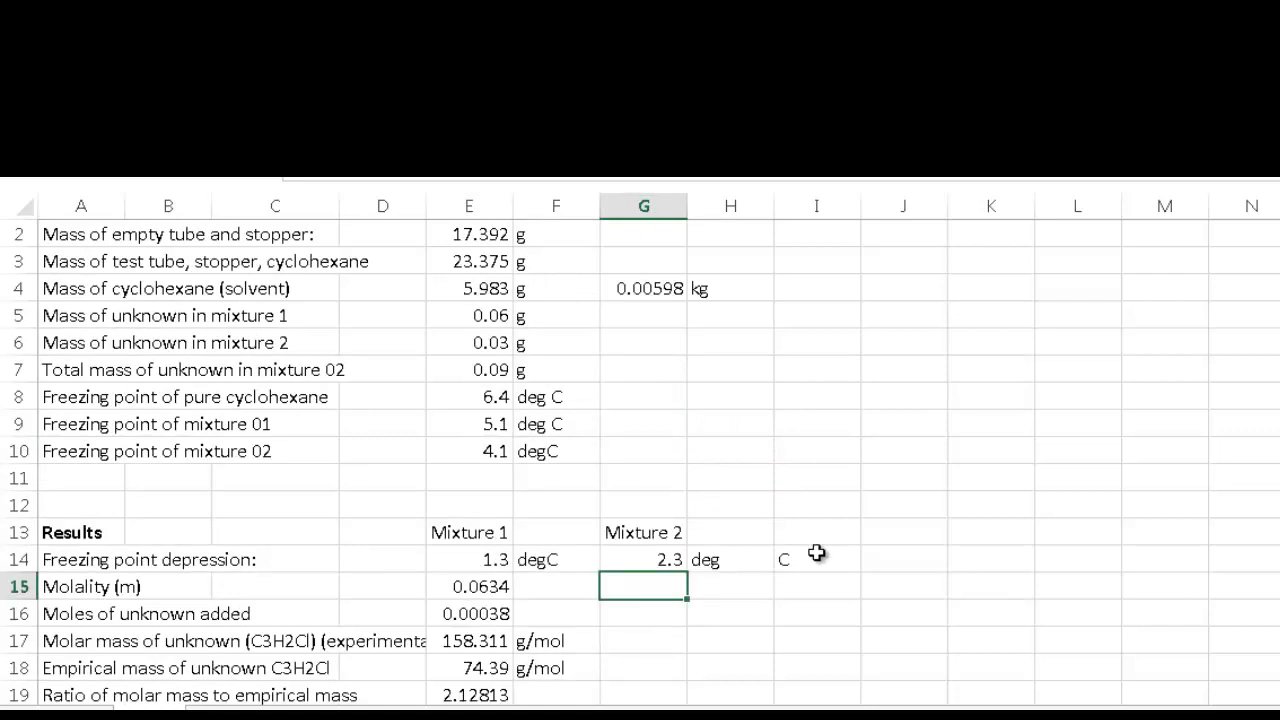
click(637, 564)
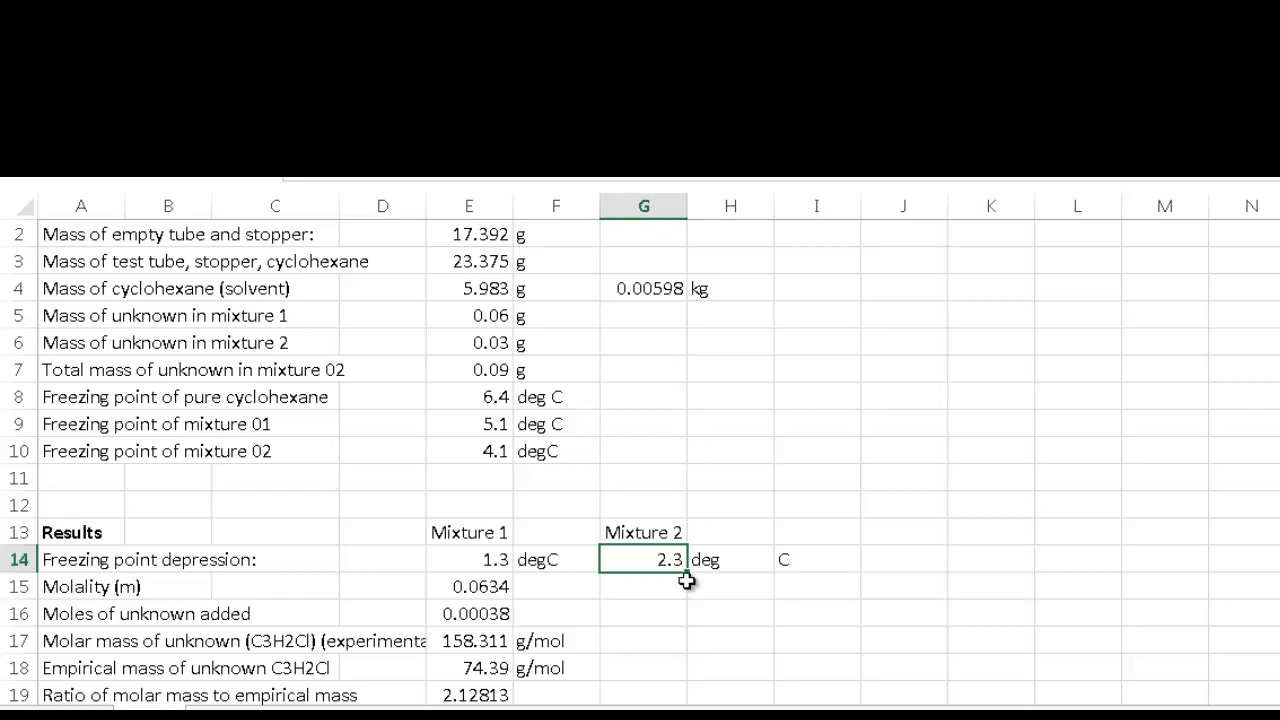
key(Left)
key(Left)
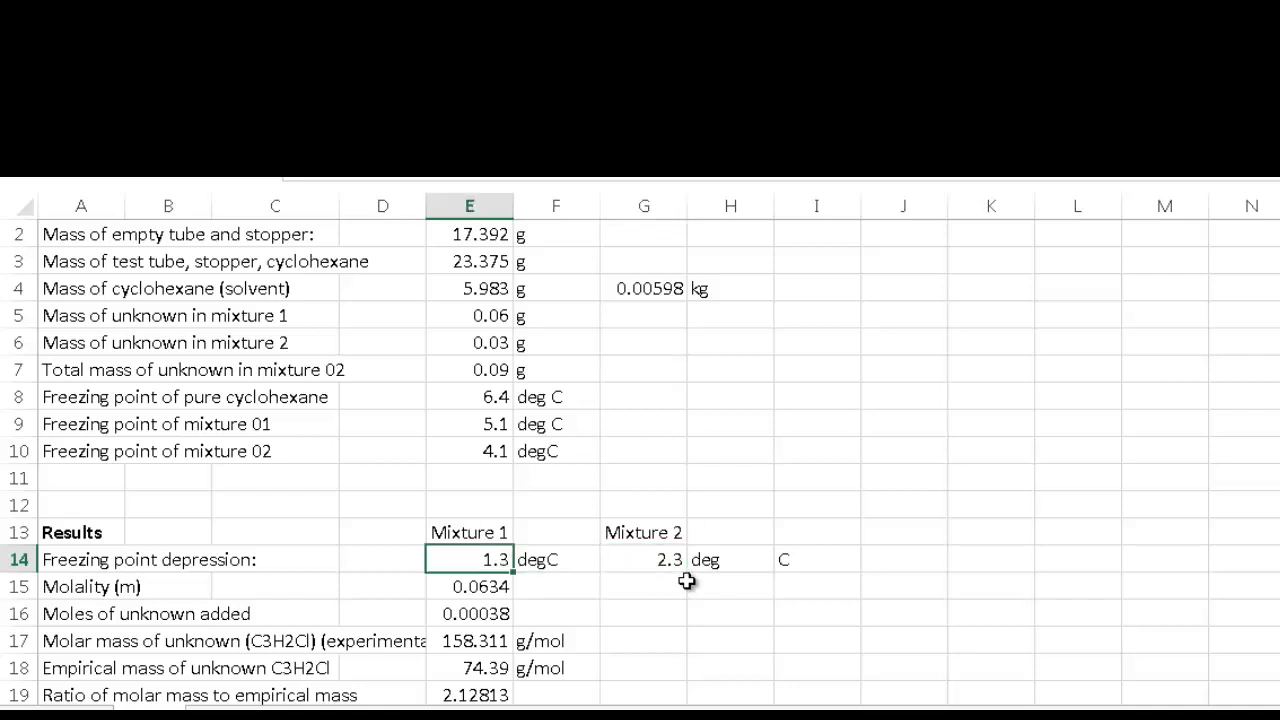
key(Right)
key(Right)
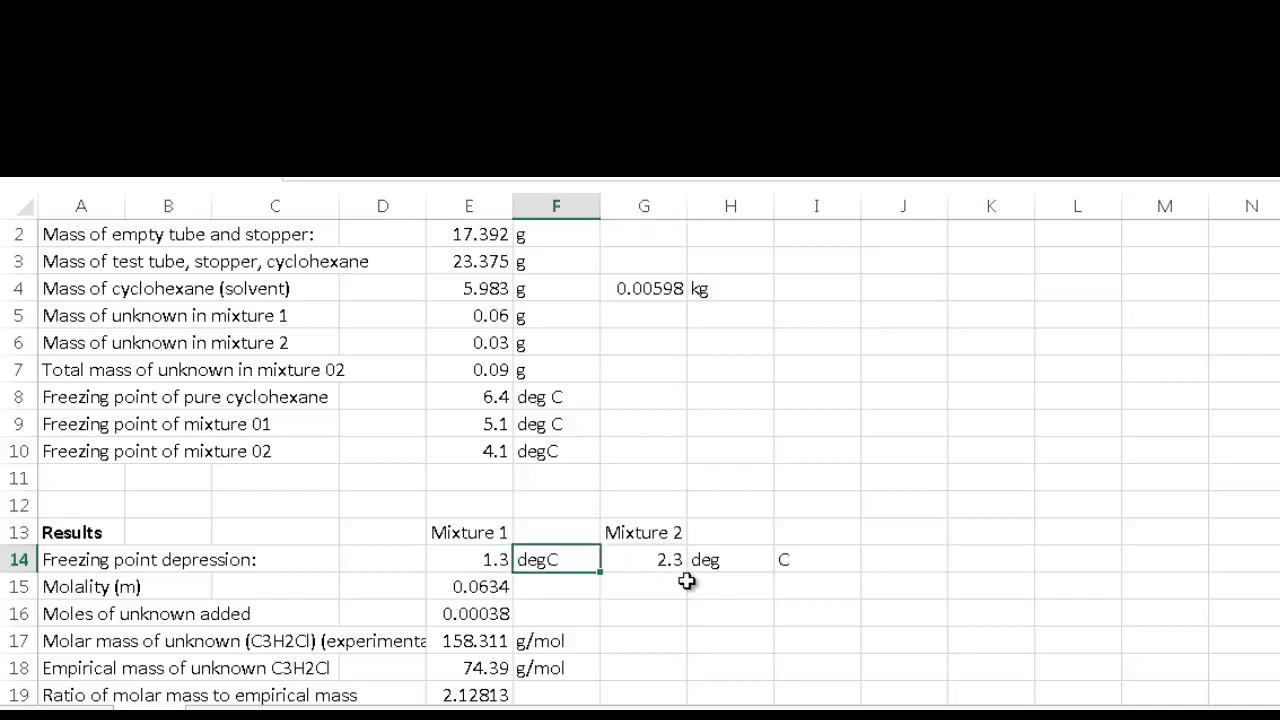
key(Down)
Switch to the Word document and add (0.09g) to the "For mixture 2:" heading
key(alt+Tab)
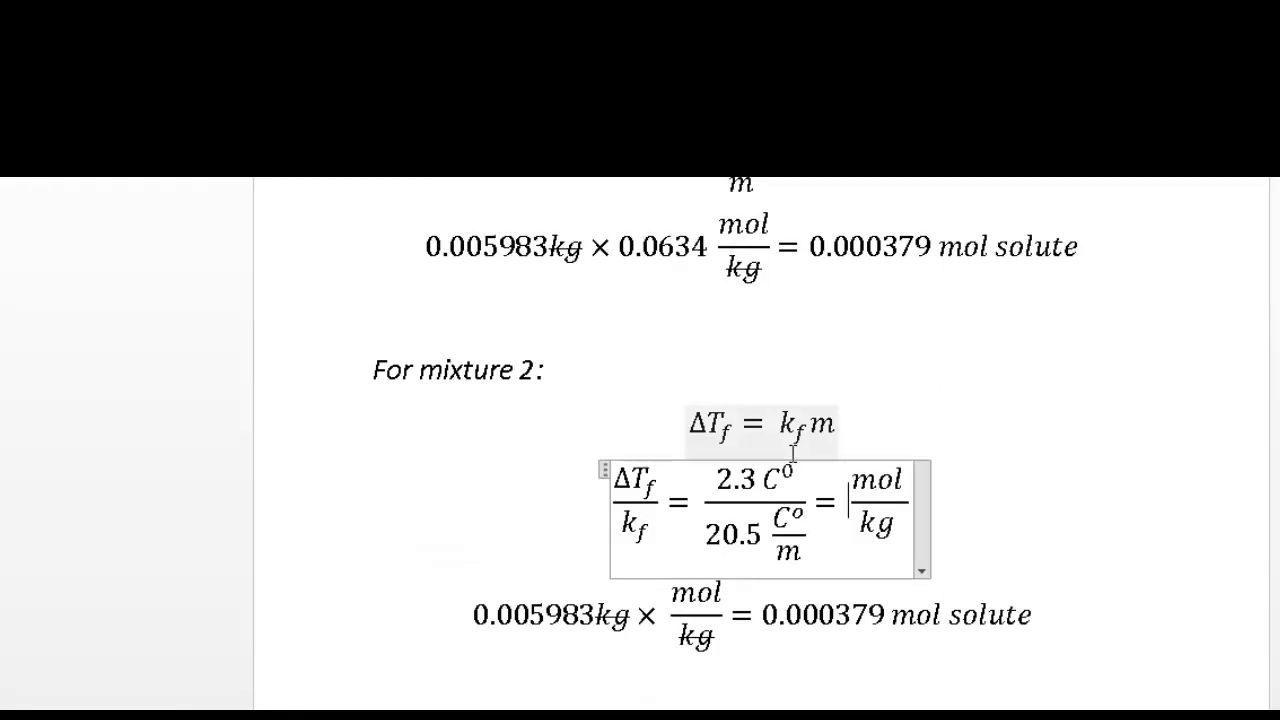
click(536, 370)
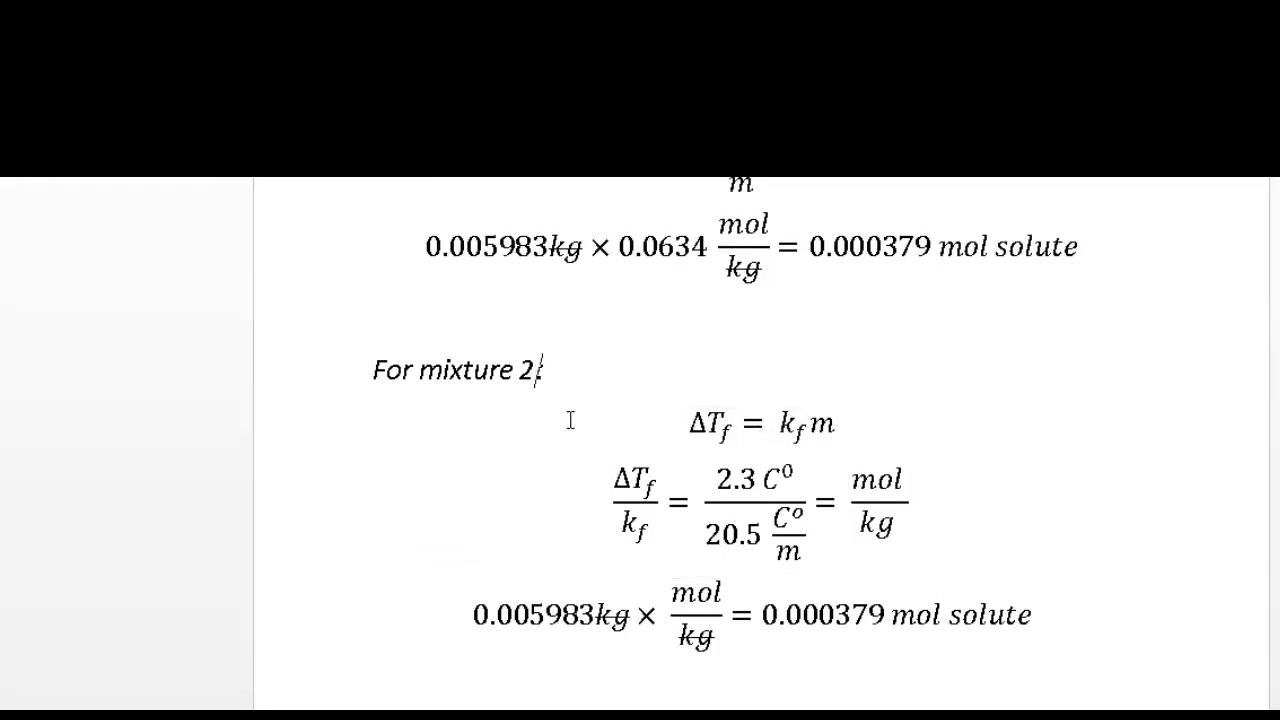
text((0.09g))
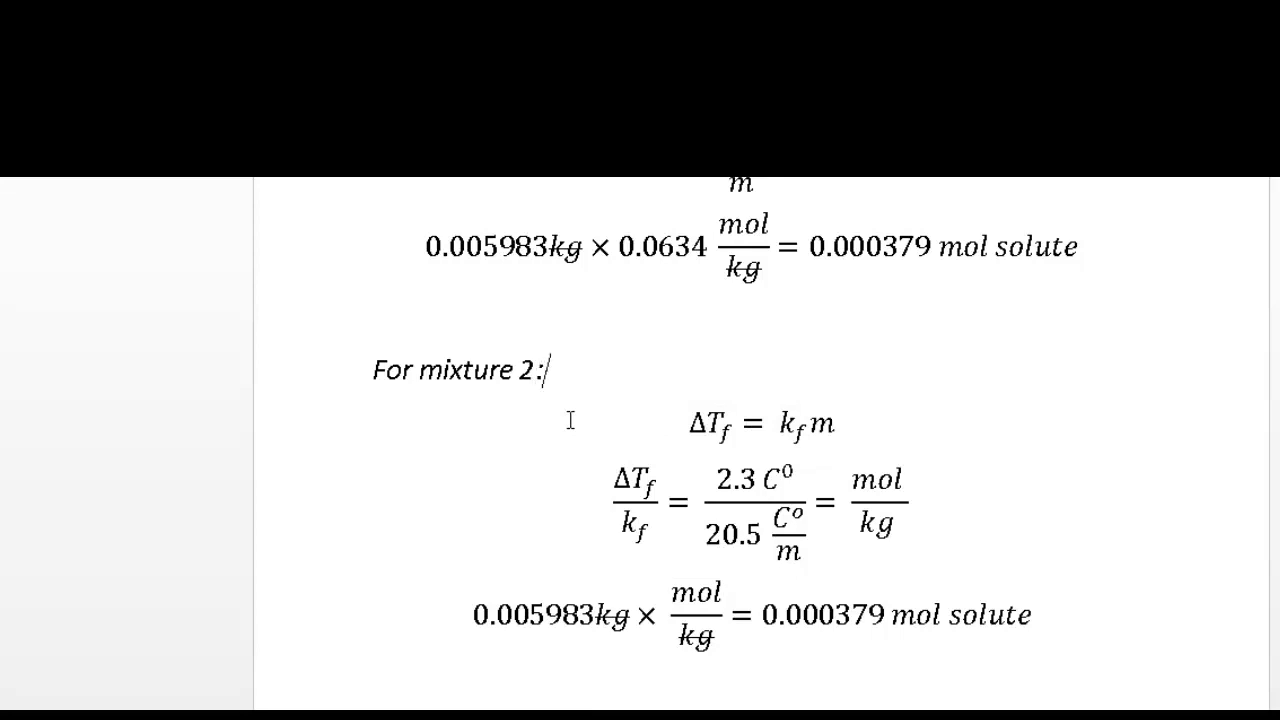
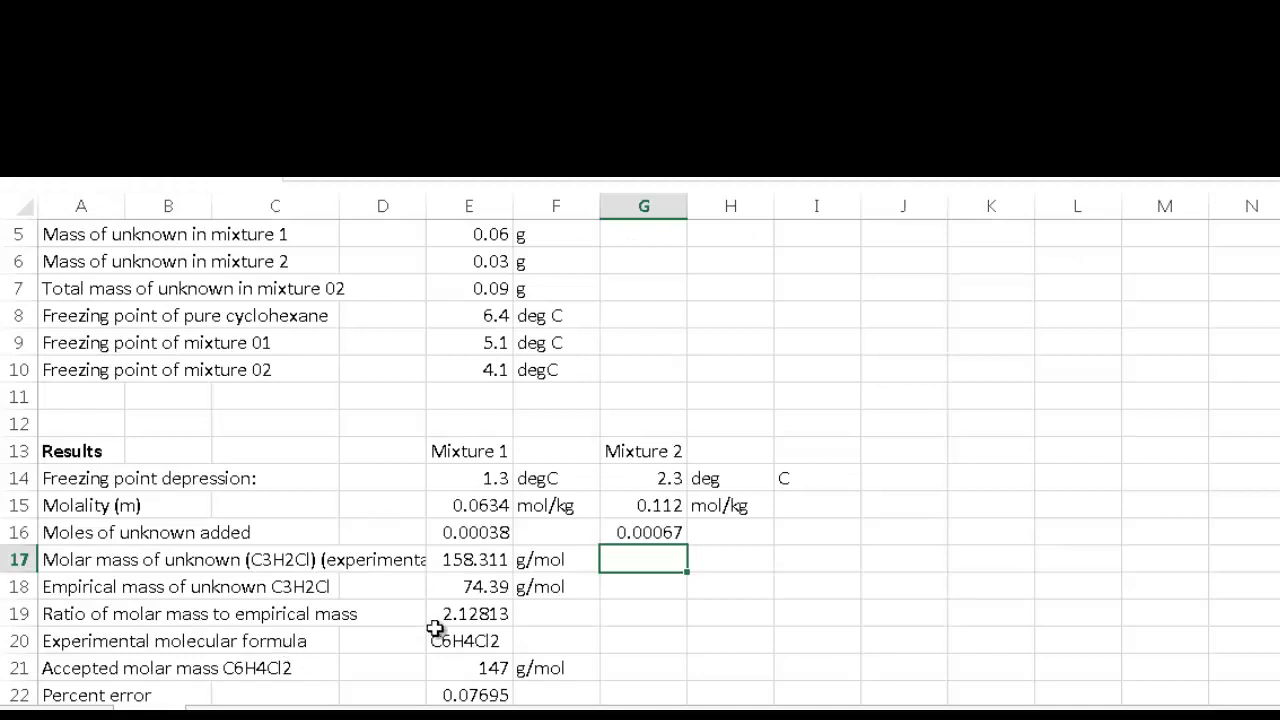
Calculate the Mixture 2 molar mass in G17 by dividing the total mass of unknown in E7 by the moles in G16
text(=)
key(Up)
key(Up)
key(Up)
key(Up)
key(Up)
key(Up)
key(Up)
key(Up)
key(Up)
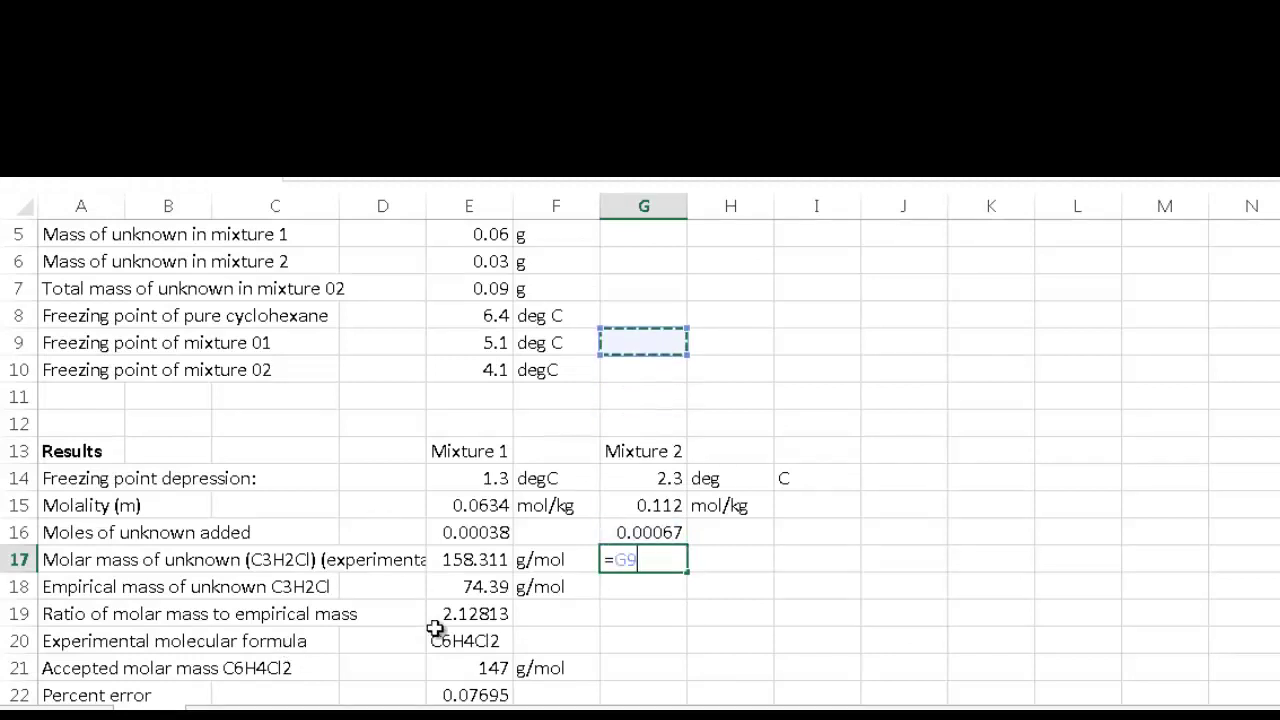
key(Left)
key(Left)
key(Up)
text(/)
key(Up)
key(Return)
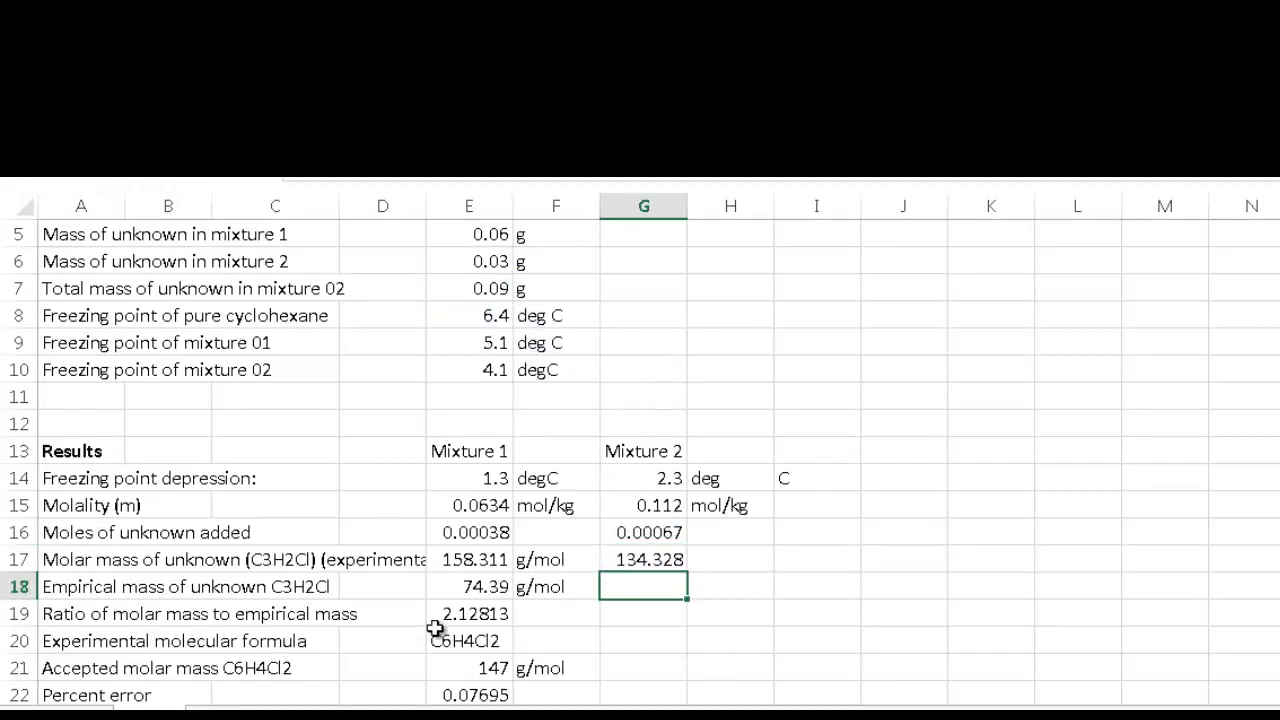
Add the unit g/mol beside the Mixture 2 molar mass in H17 and mol beside the moles in H16
key(Up)
key(Right)
text(g/mol)
key(Up)
text(mol)
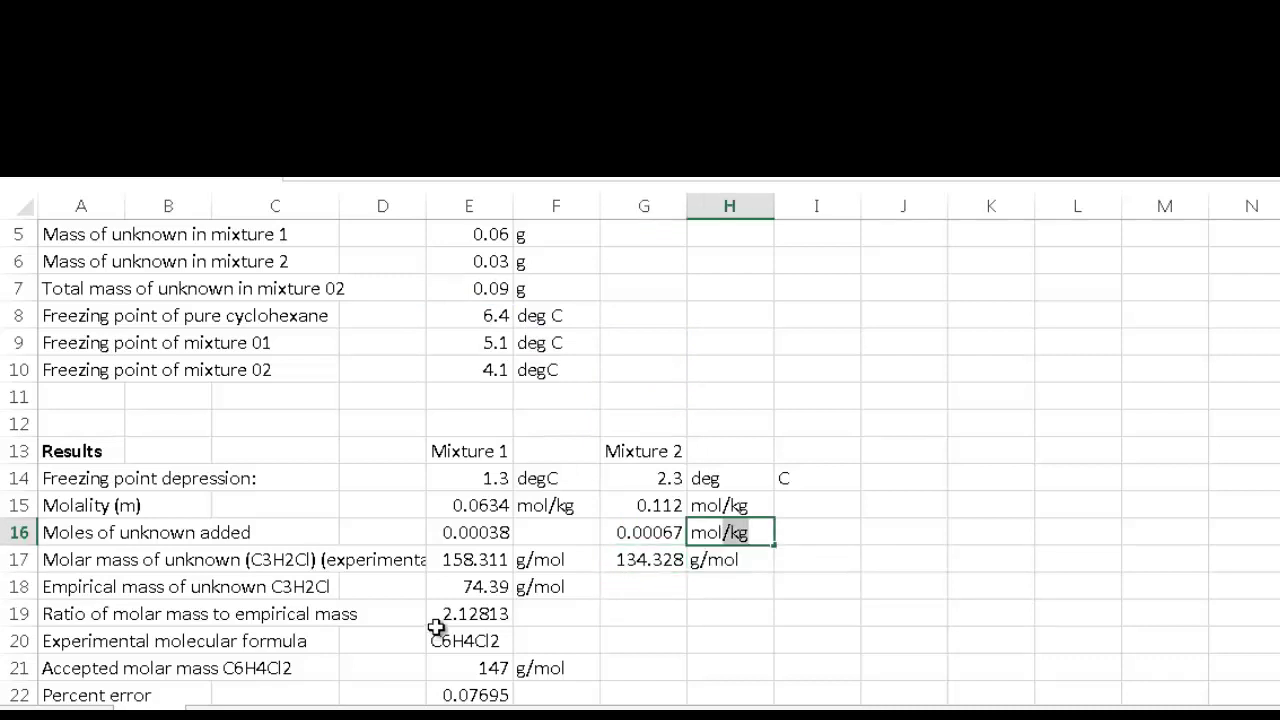
key(Delete)
key(Return)
Reuse the empirical mass of the unknown for Mixture 2 in G18 with the formula =E18
key(Left)
key(Down)
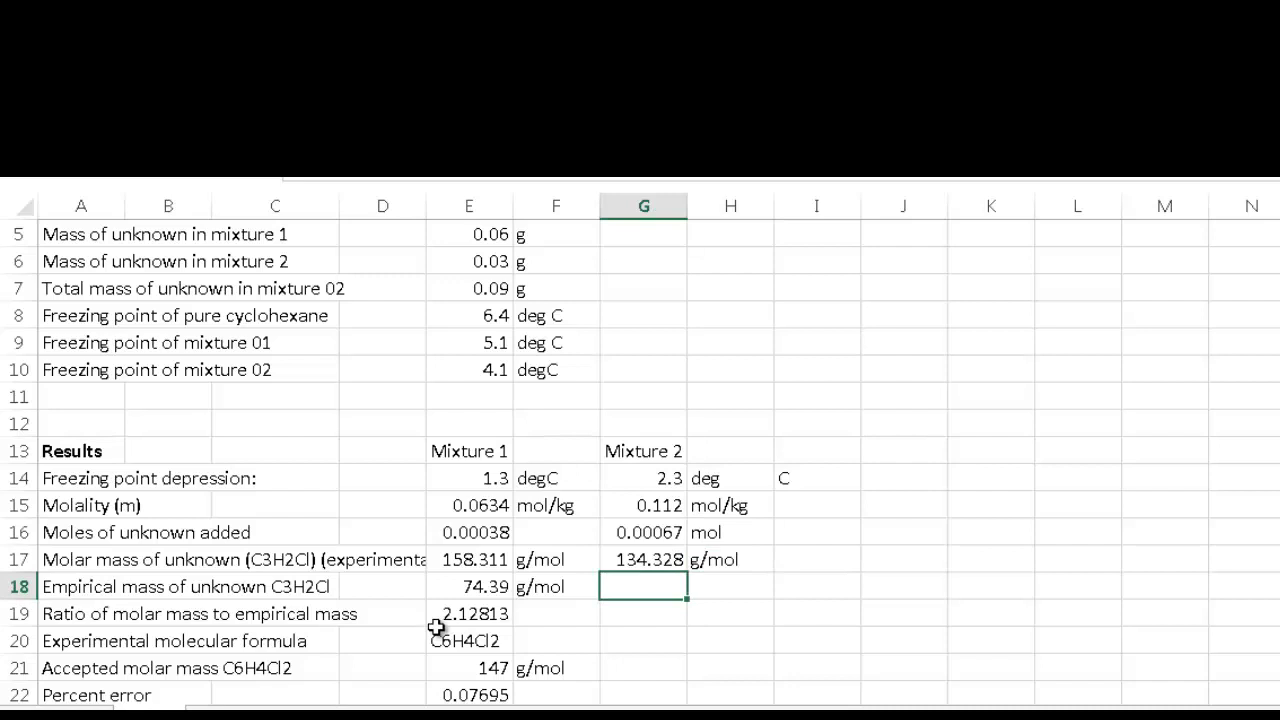
key(Left)
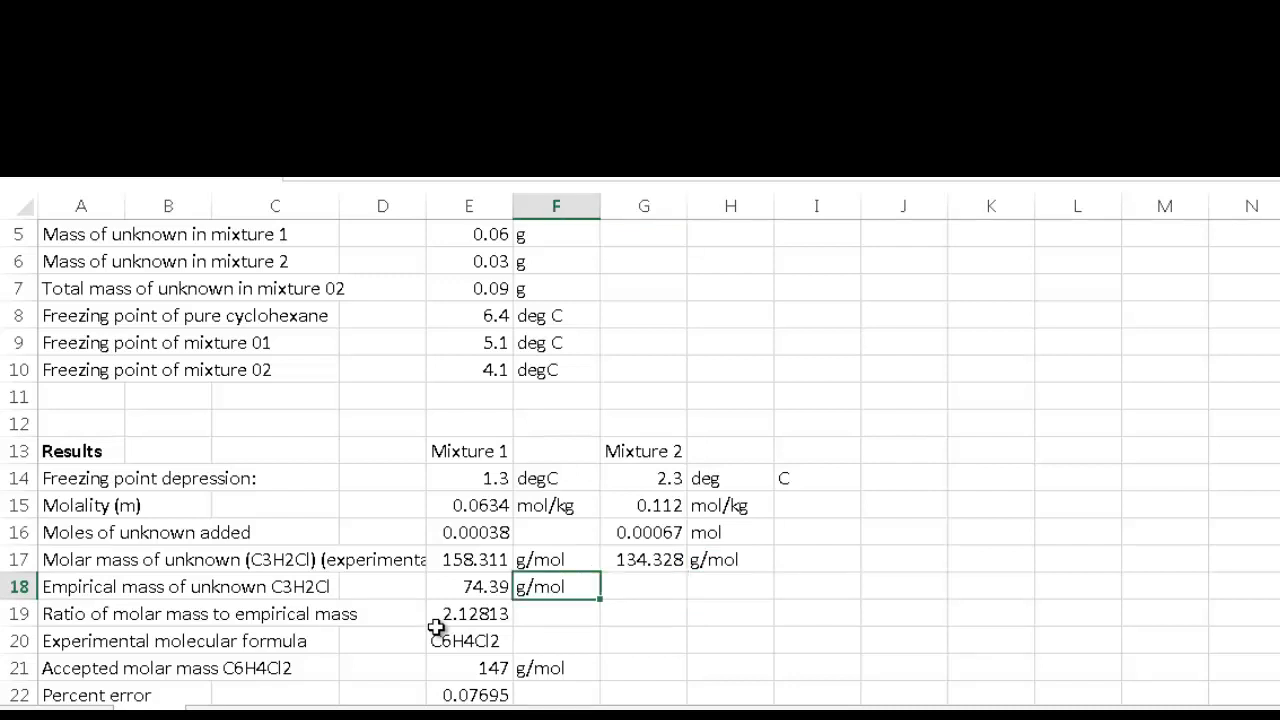
key(Right)
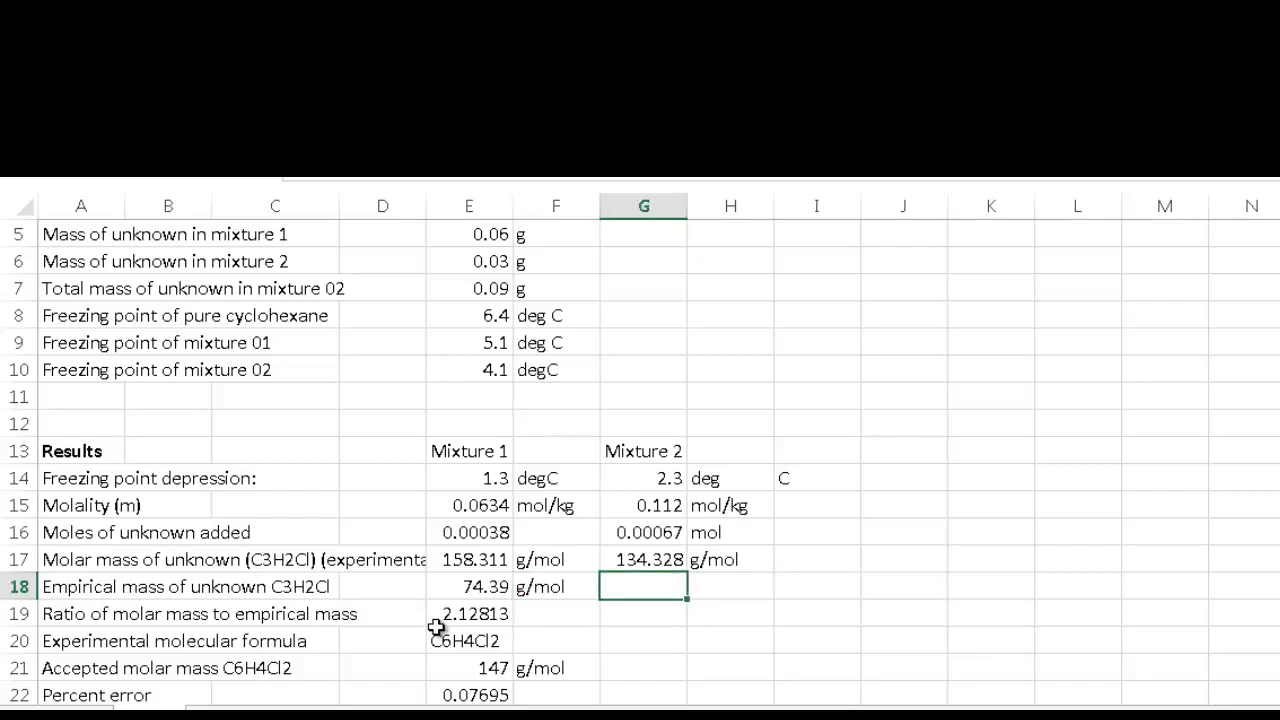
text(=)
key(Left)
key(Left)
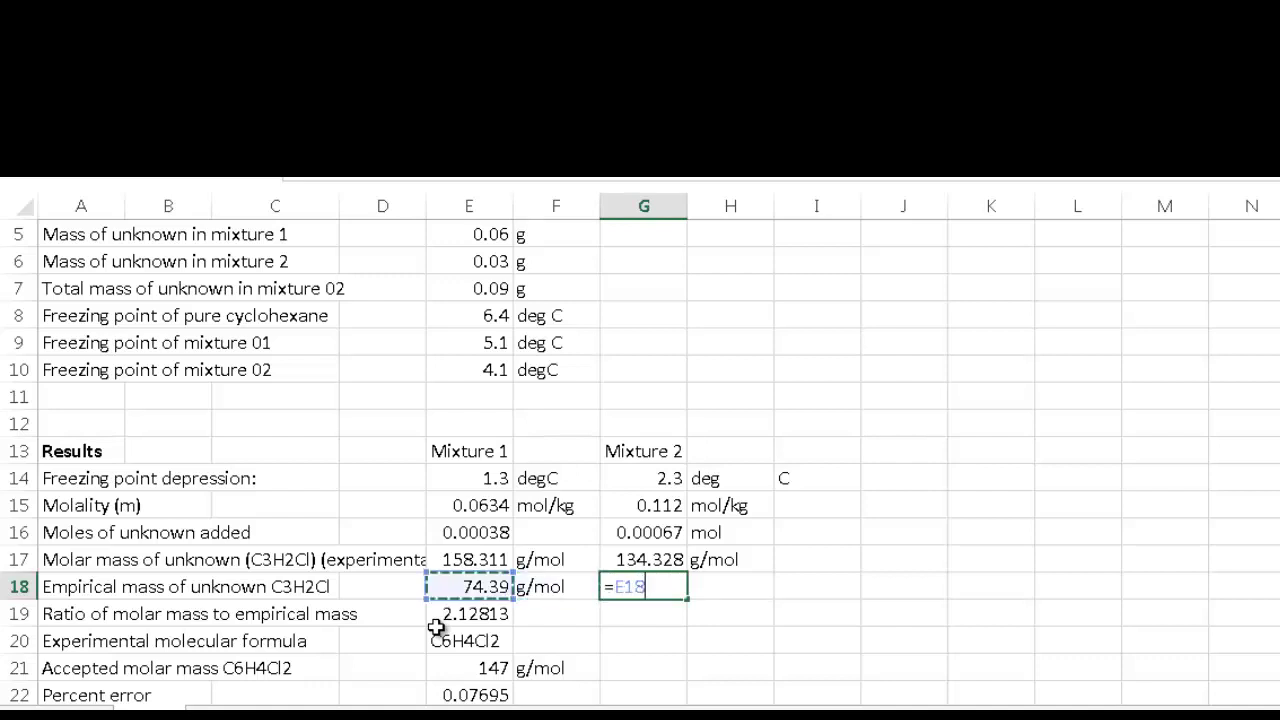
key(Return)
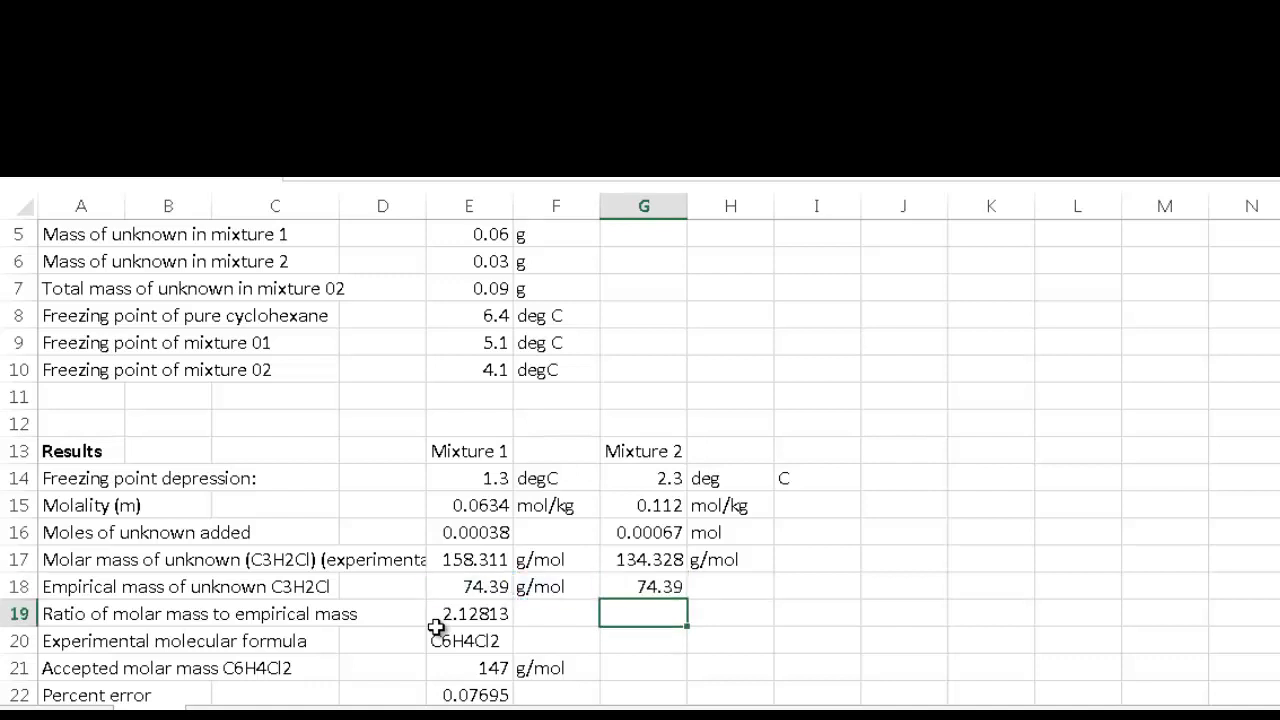
Calculate the ratio of molar mass to empirical mass for Mixture 2 in G19 with the formula =G17/G18
text(=)
key(Up)
key(Up)
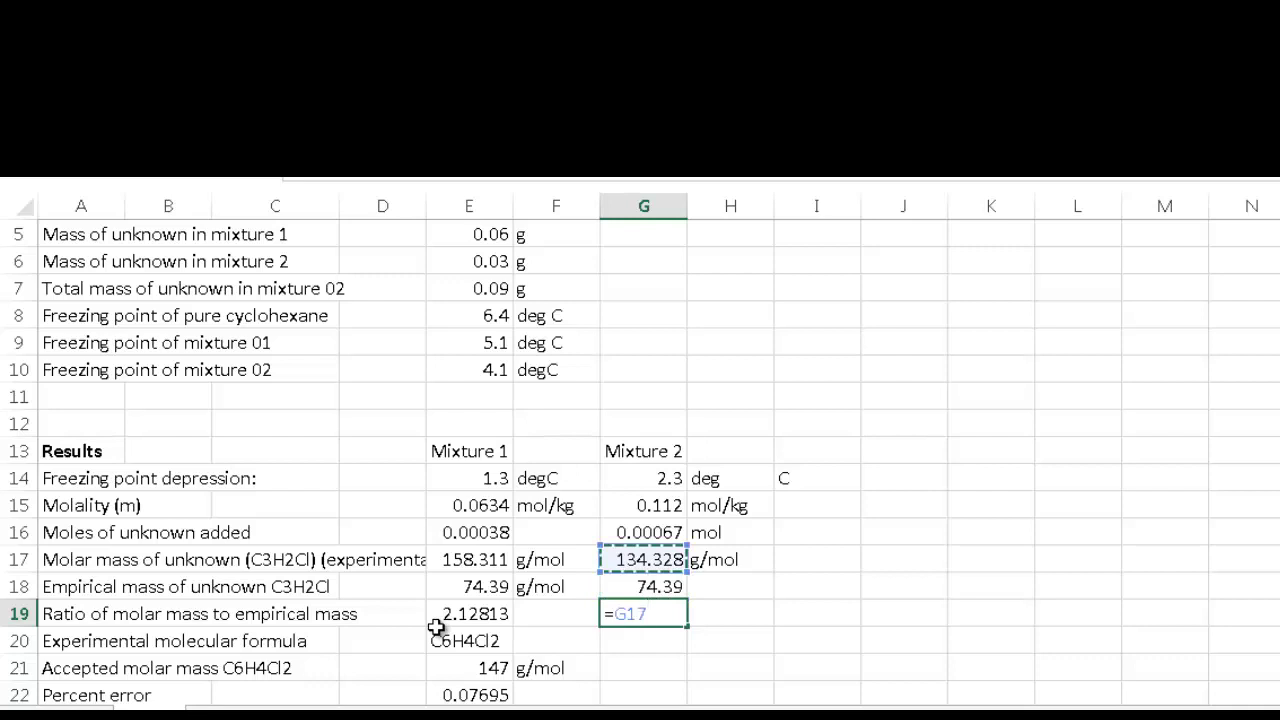
text(/)
key(Up)
key(Return)
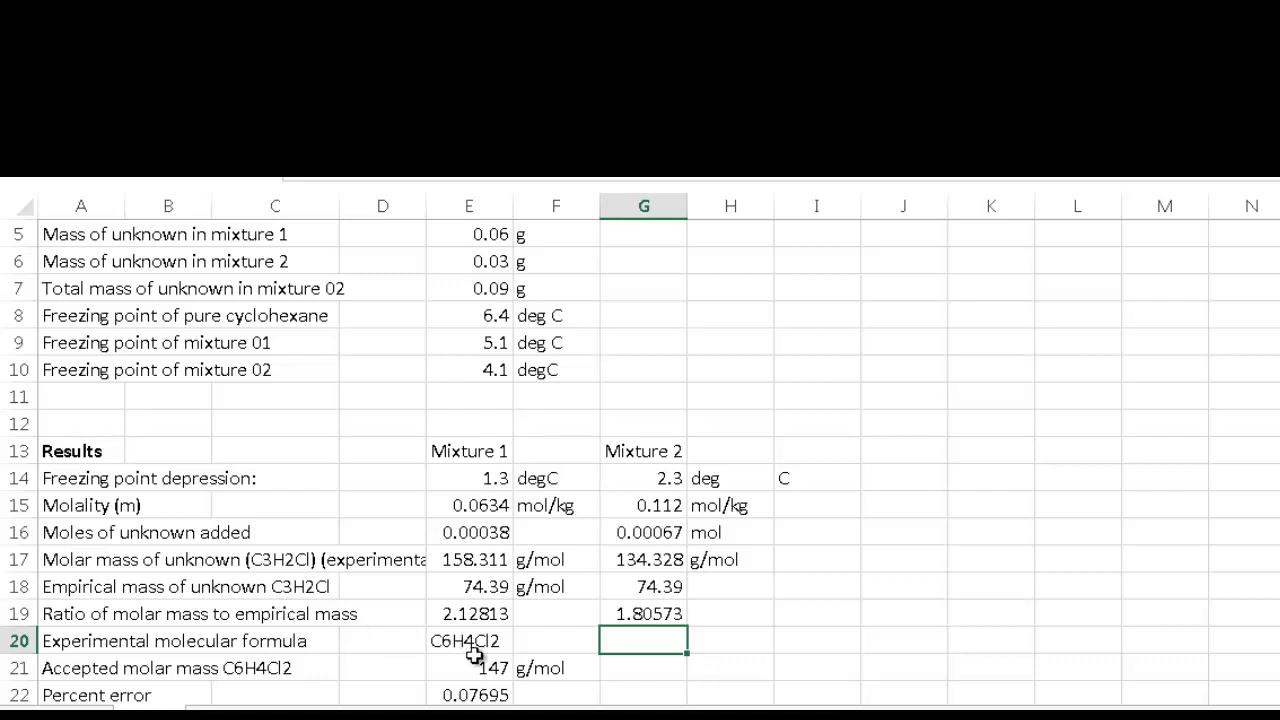
Enter C5H4Cl2 as the experimental molecular formula for Mixture 2 in G20
text(C5)
text(4)
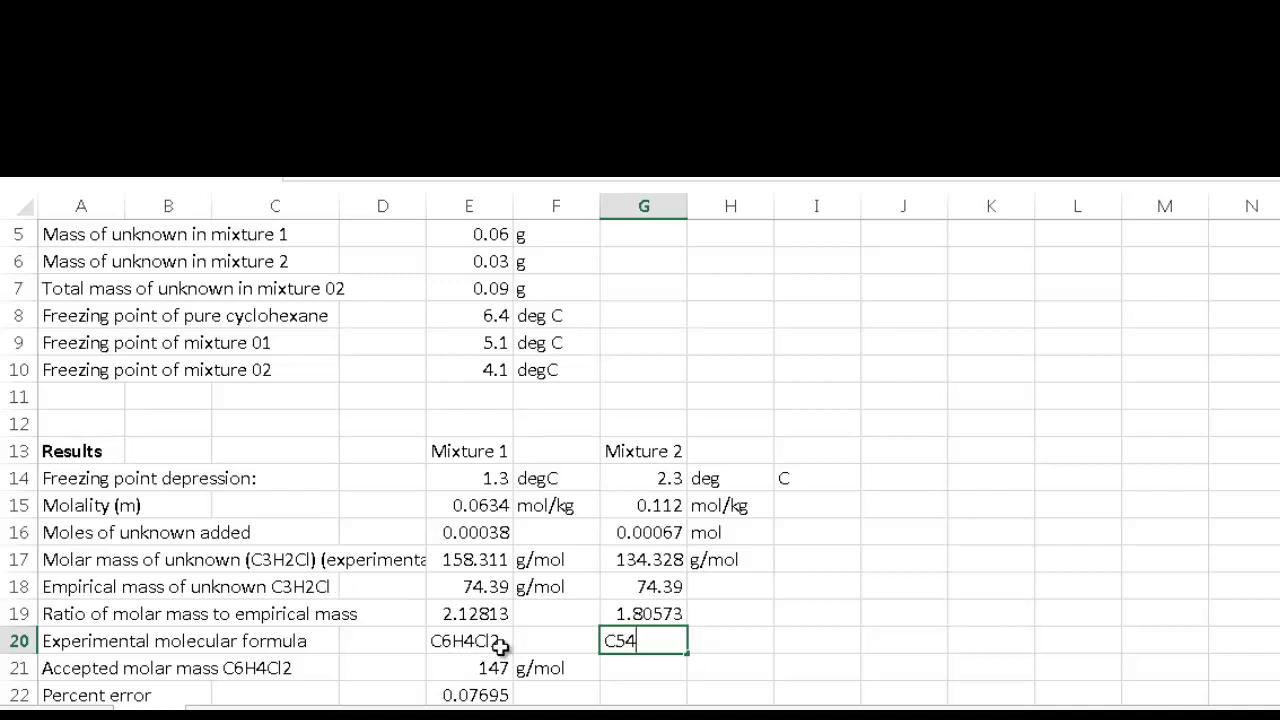
key(BackSpace)
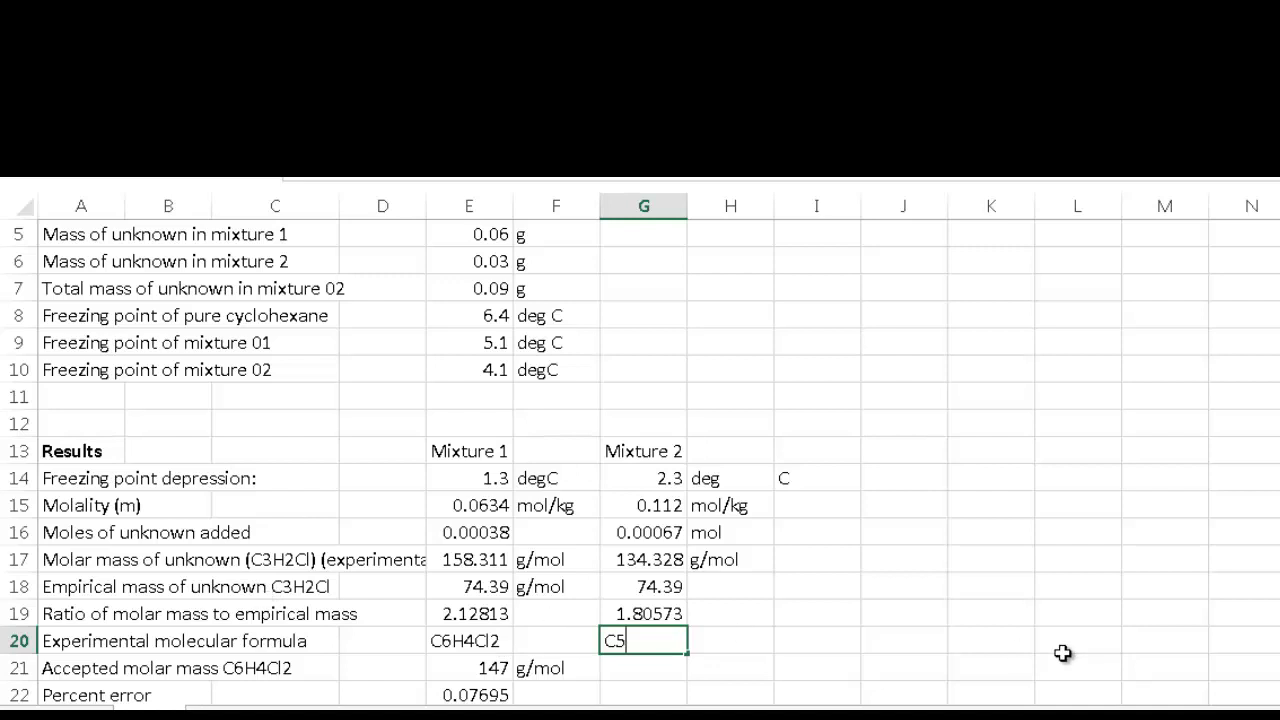
text(H4Cl2)
key(Return)
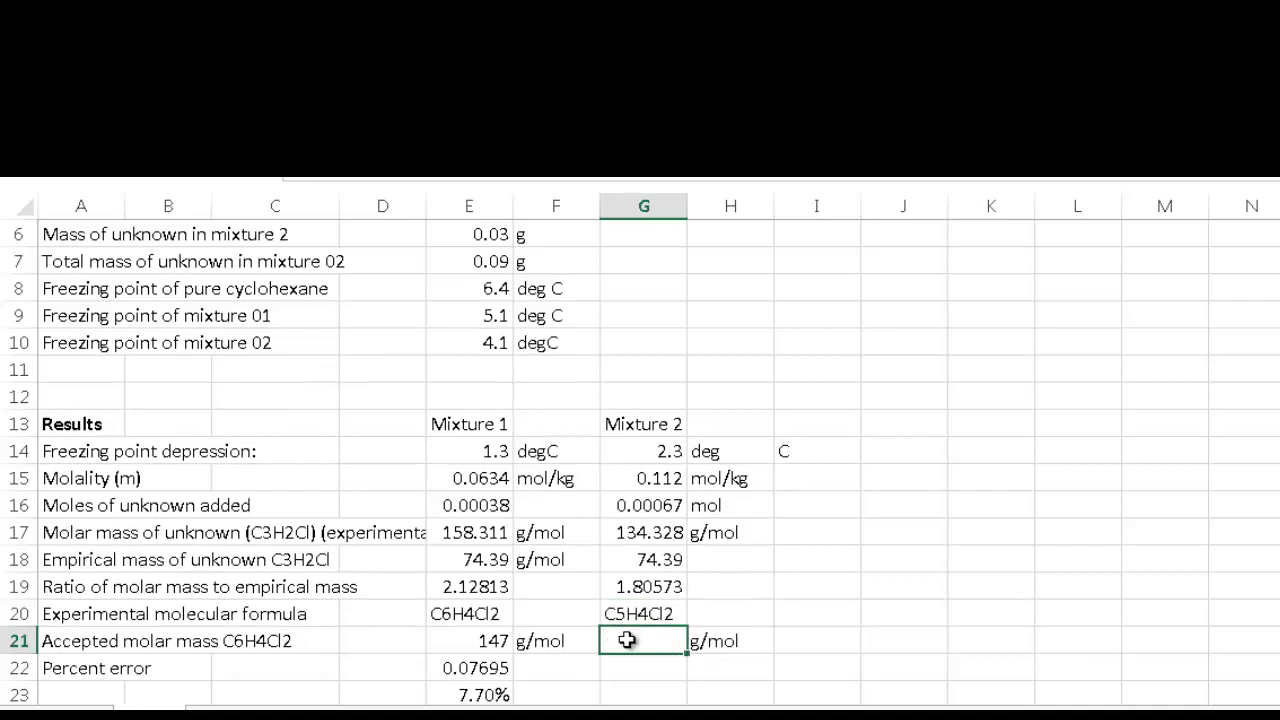
Check the accepted molar mass row and reuse its value for Mixture 2 in G21 with the formula =E21
key(Left)
key(Left)
key(Left)
key(Left)
key(Left)
key(Left)
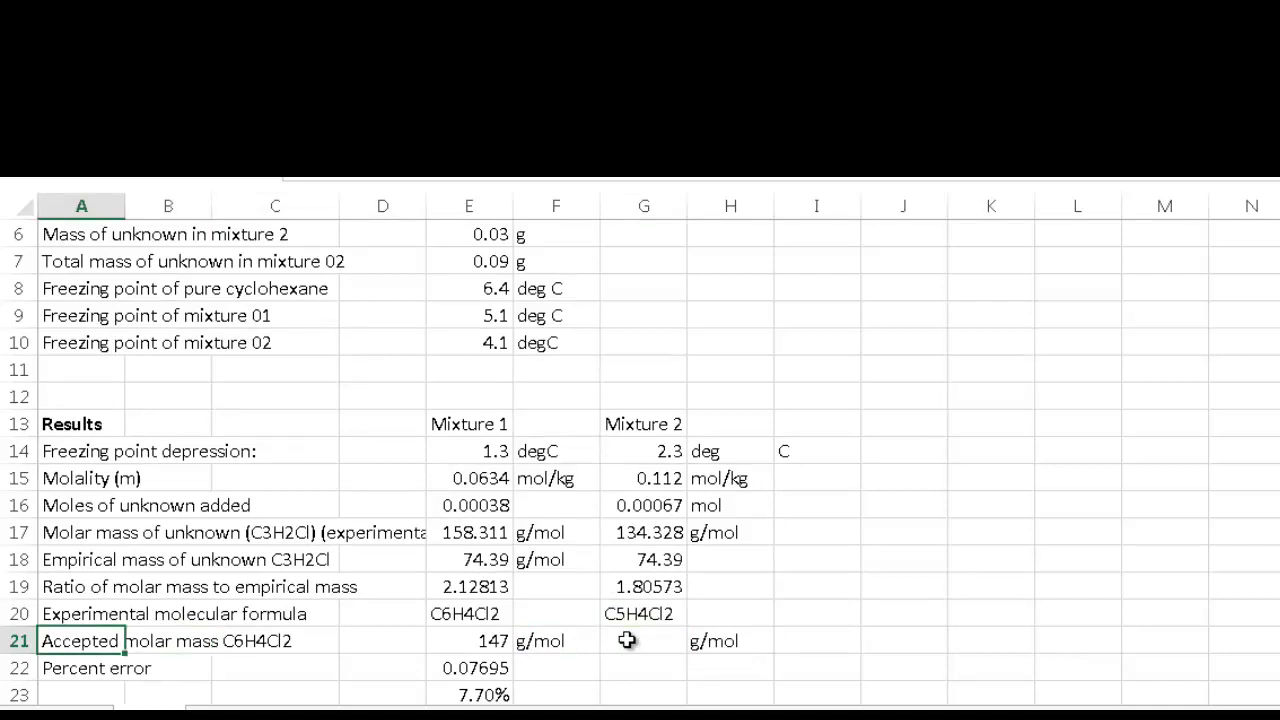
key(Right)
key(Right)
key(Right)
key(Right)
key(Right)
key(Right)
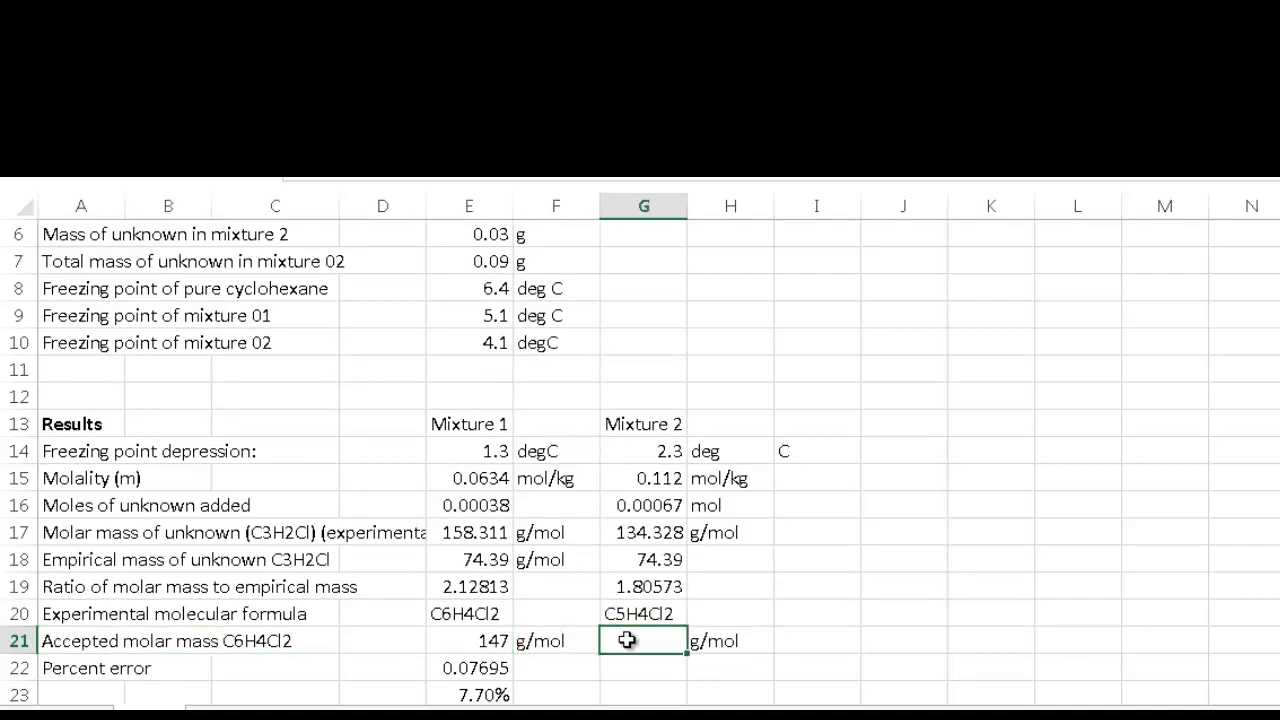
text(=)
key(Left)
key(Left)
key(Return)
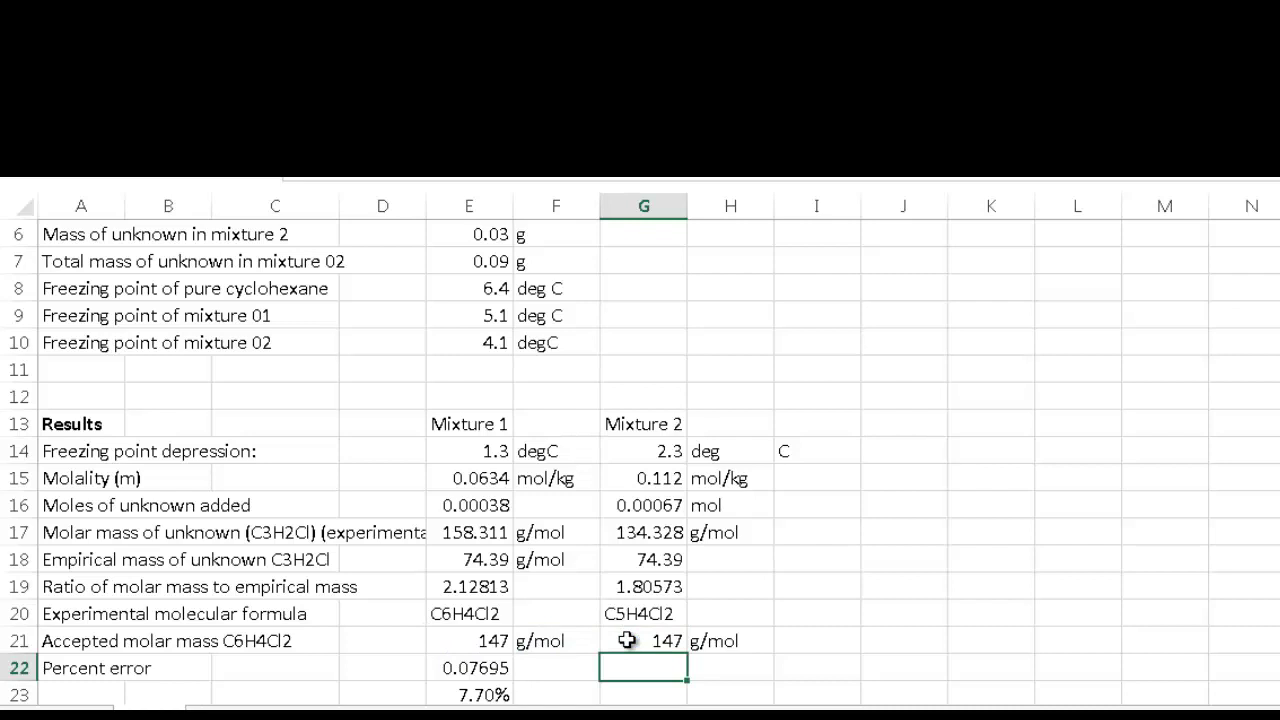
Replace the accepted molar mass formula for Mixture 2 in G21 with the value 147
click(627, 641)
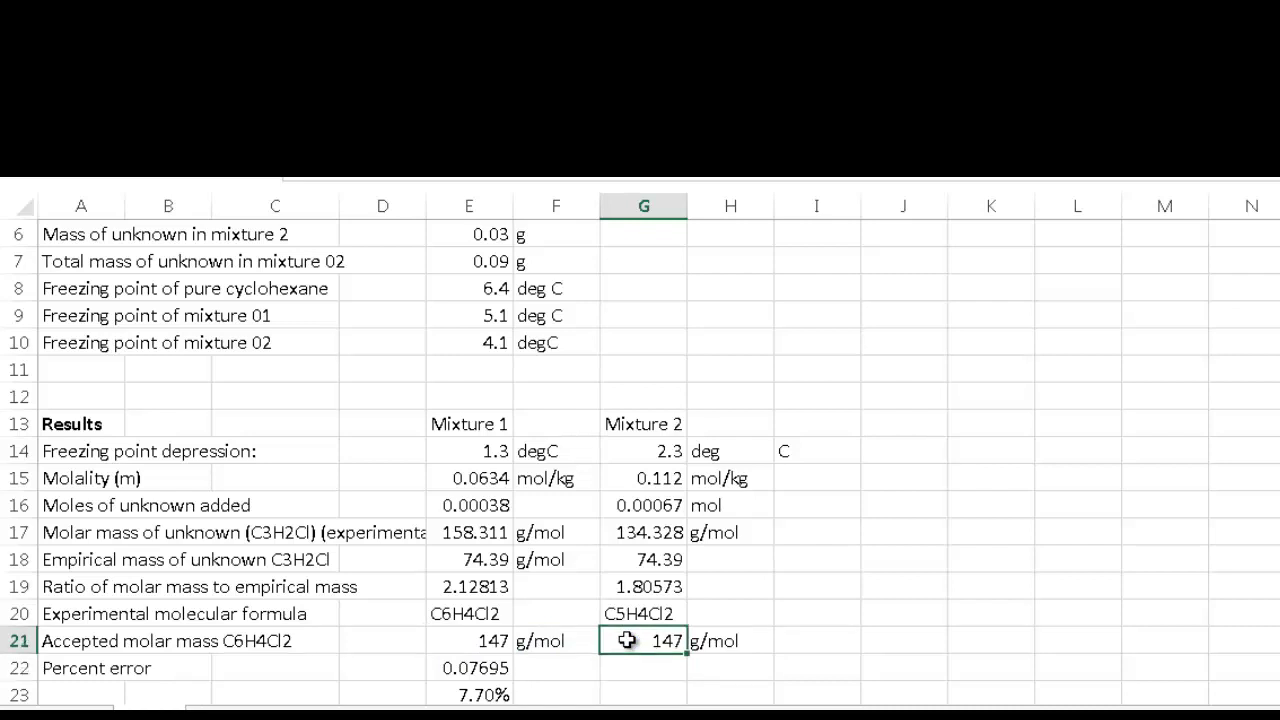
click(645, 533)
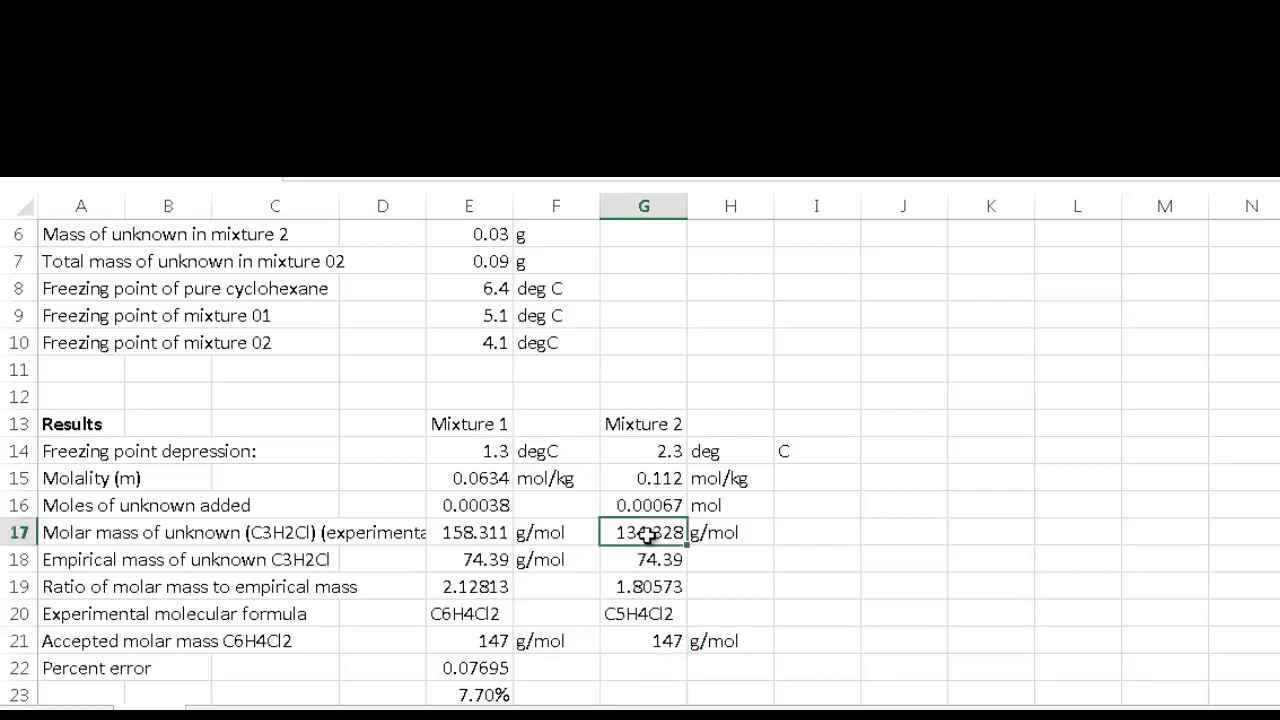
click(628, 667)
scroll(628, 667, down, 1)
key(Up)
key(Delete)
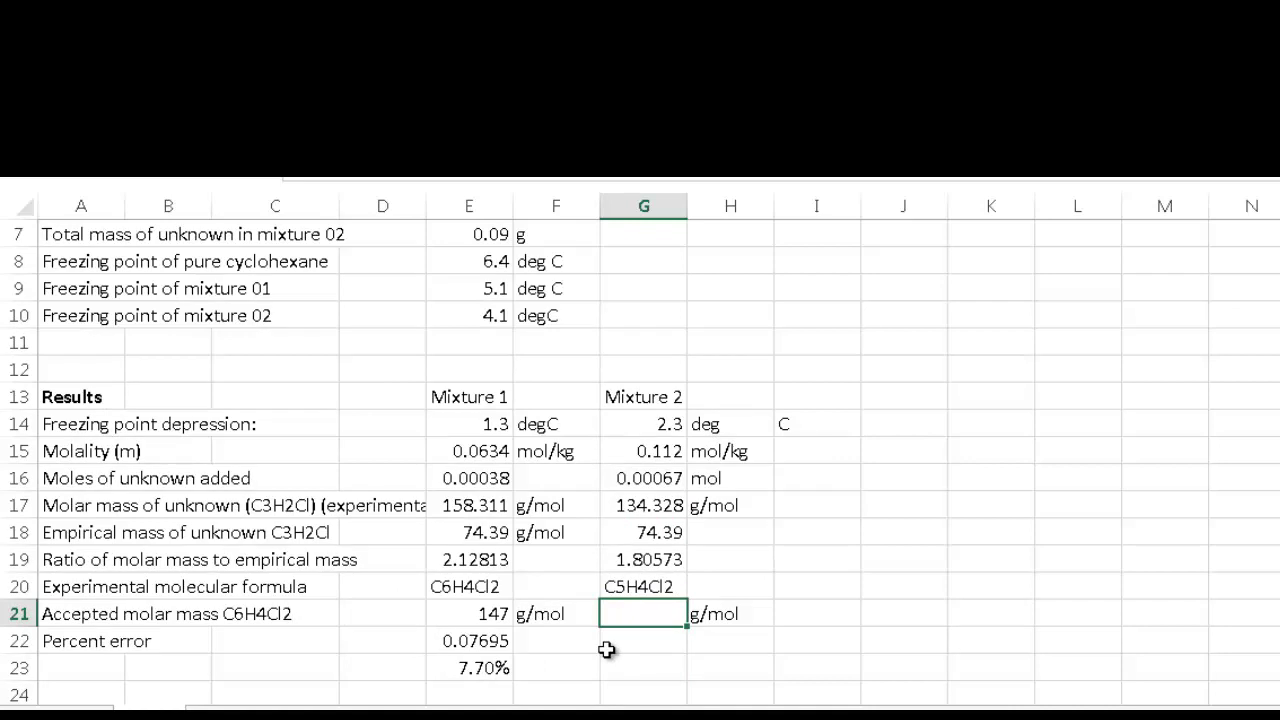
text(147)
key(Return)
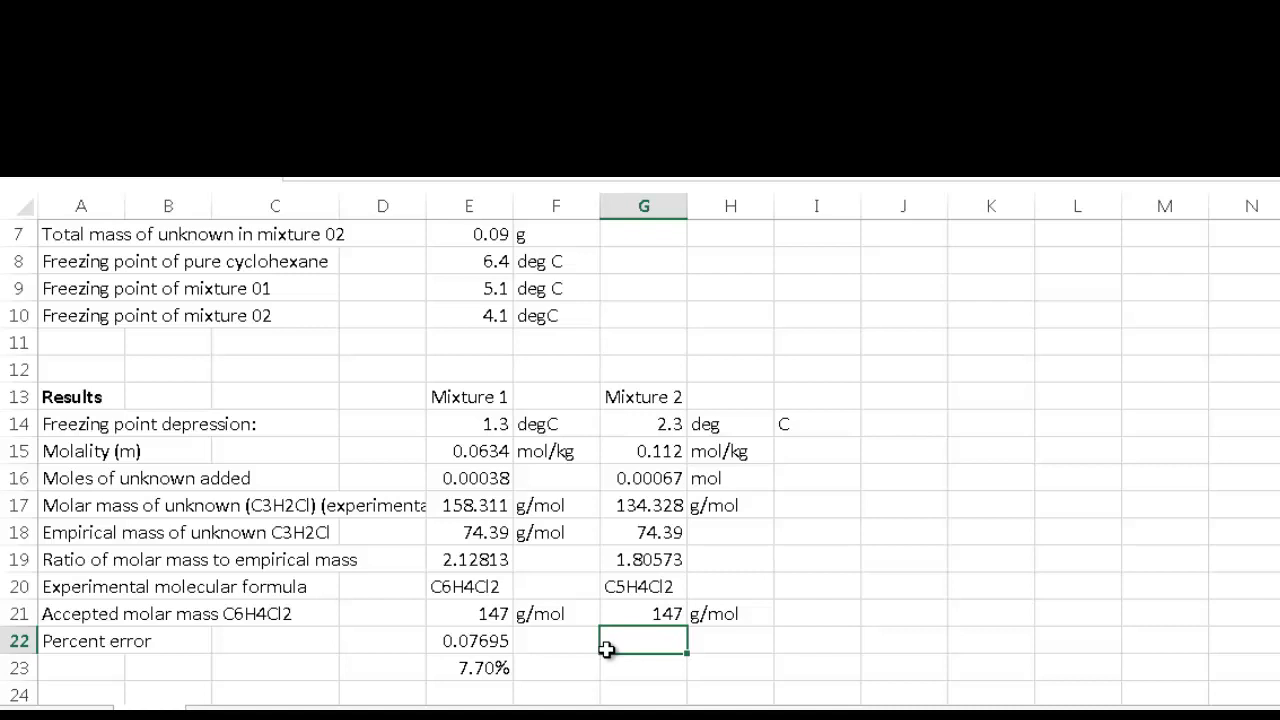
Calculate the fractional error of Mixture 2's molar mass in G22 with the formula =(G21-G17)/(G21)
text(=(G21-)
key(Up)
key(Up)
key(Up)
key(Up)
key(Up)
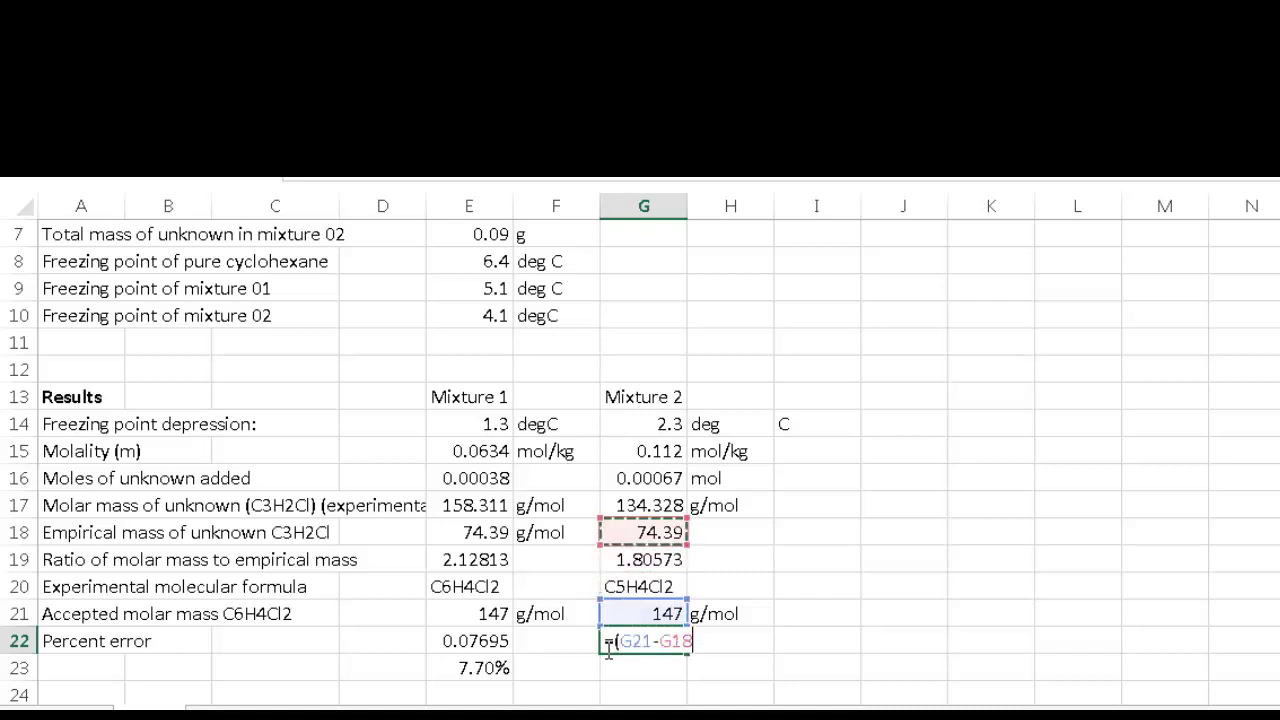
text()/)
text(()
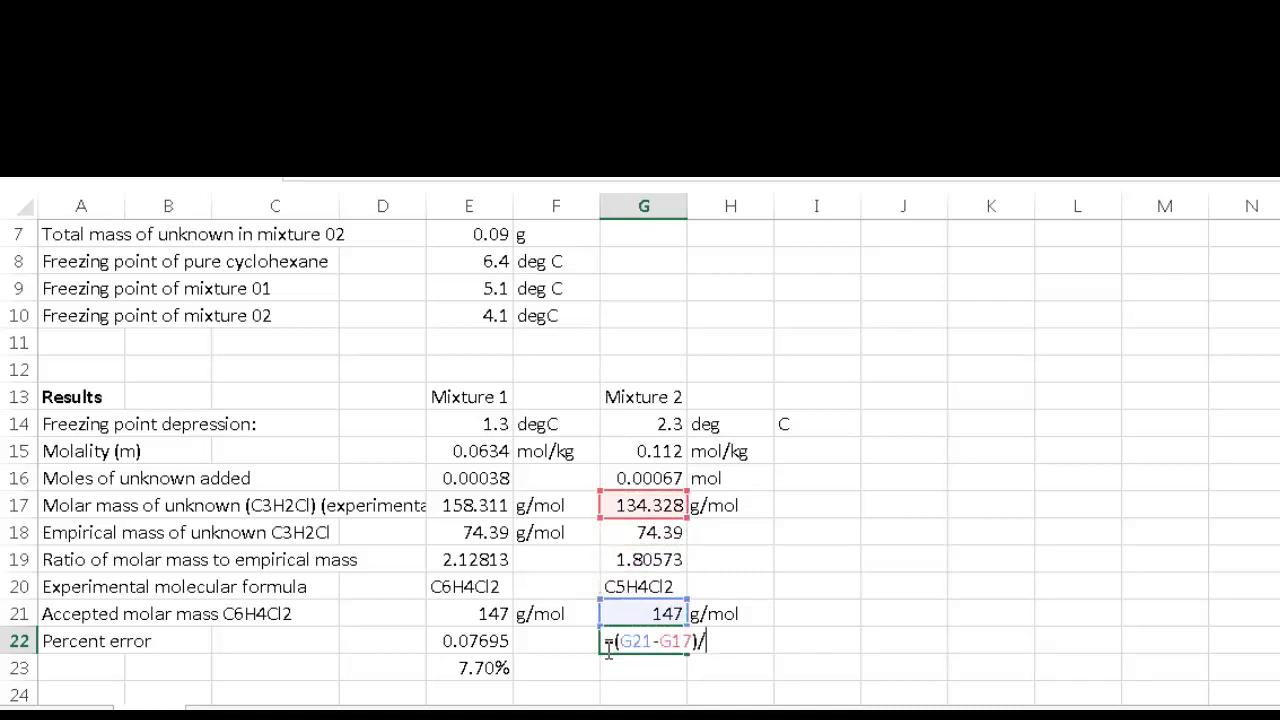
key(Up)
text())
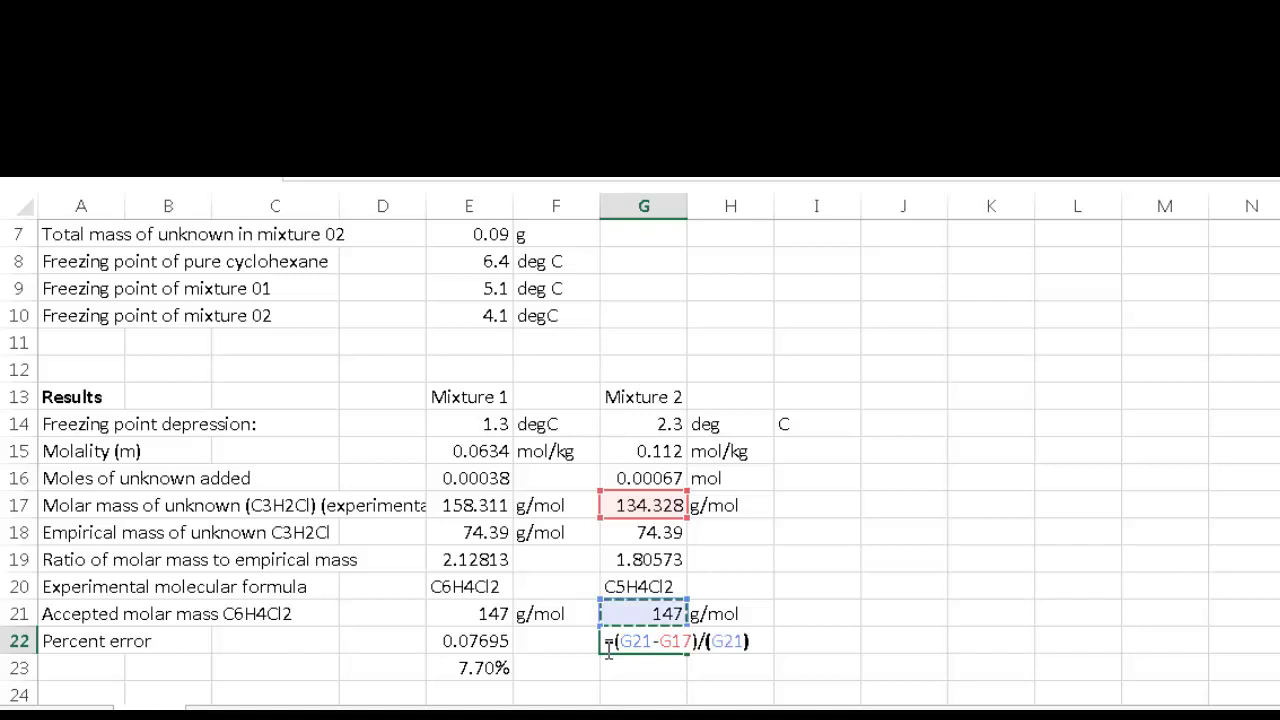
key(Return)
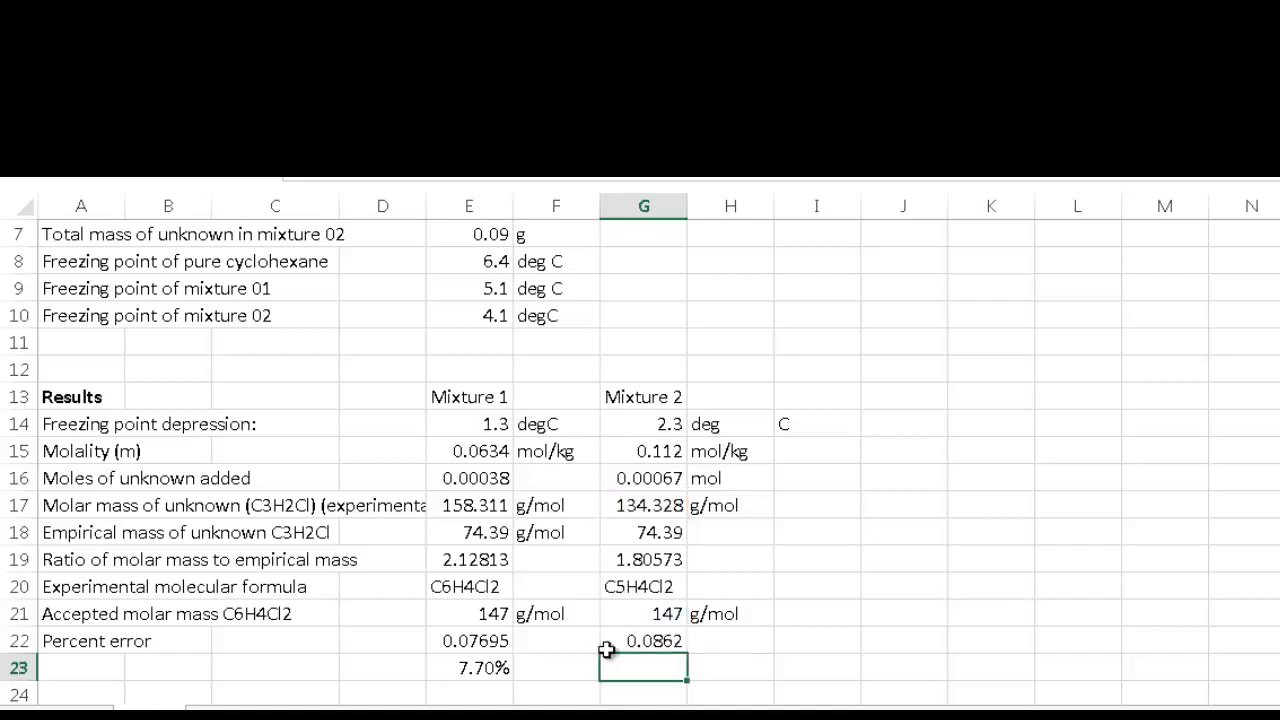
Convert the Mixture 2 error to a percentage in G23 with =G22*100, and replace the formula with 8.62%
text(=)
key(Up)
text(*100)
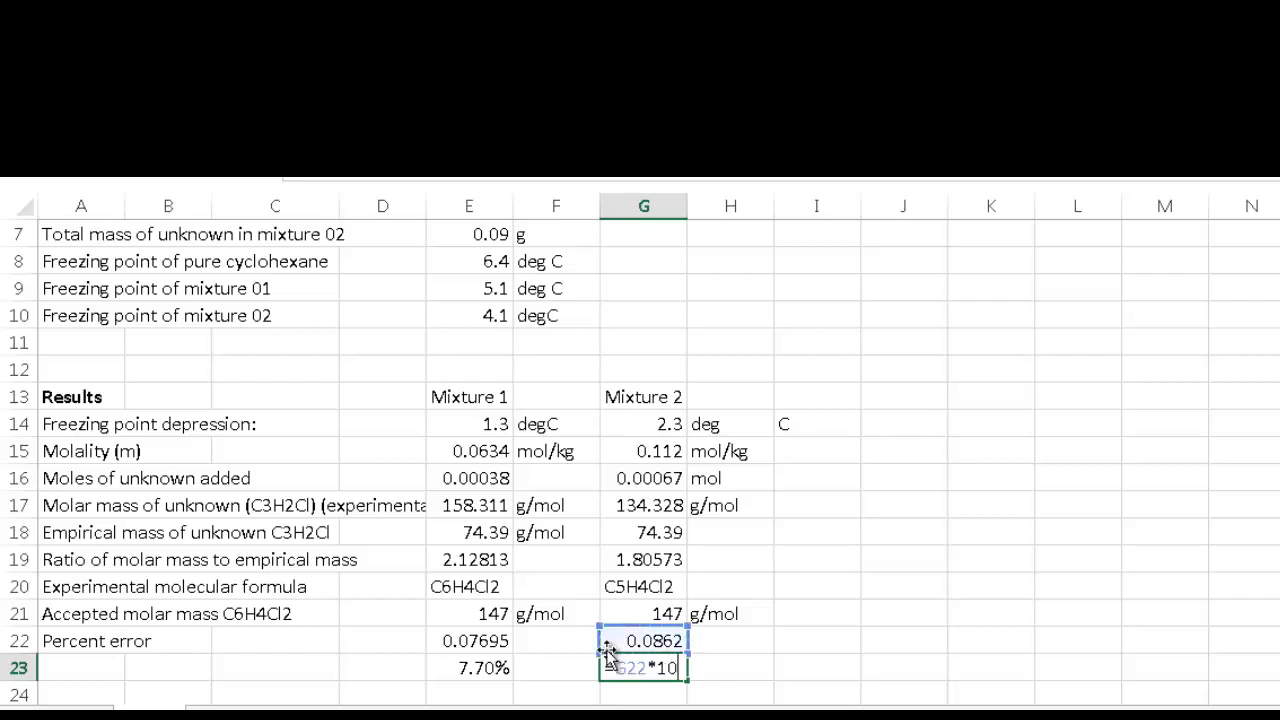
key(Return)
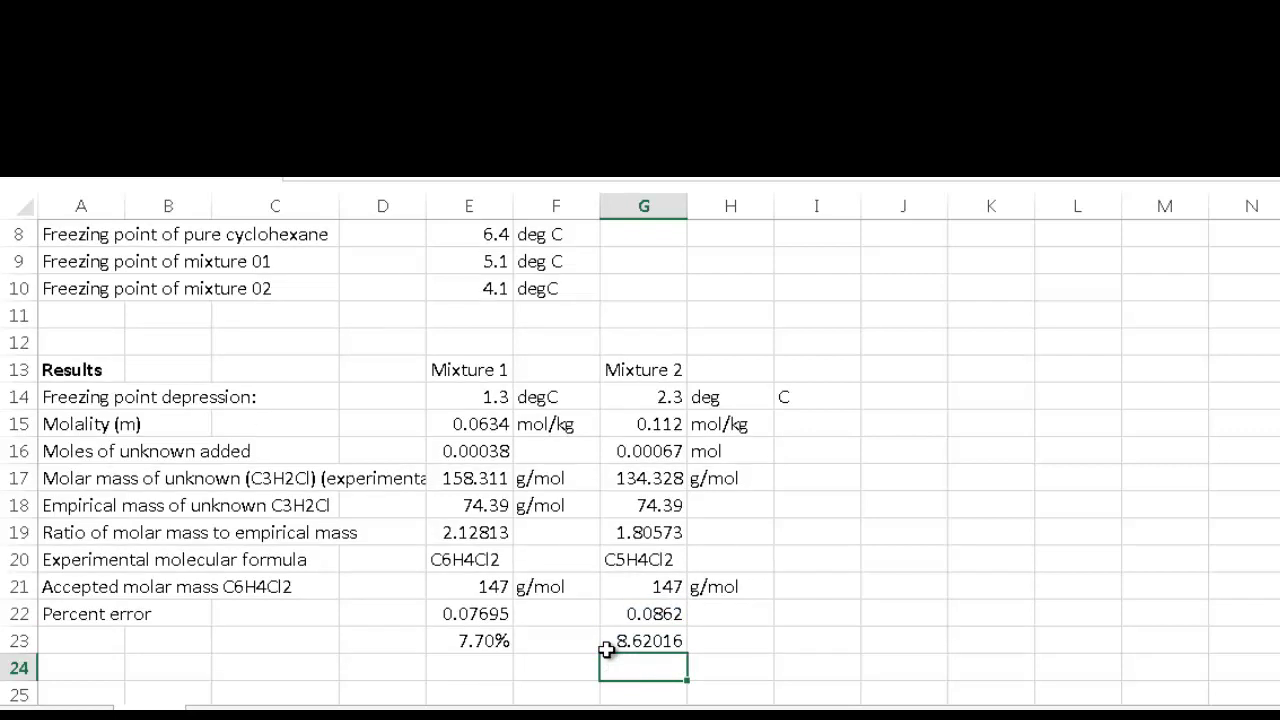
key(Up)
text(8.62%)
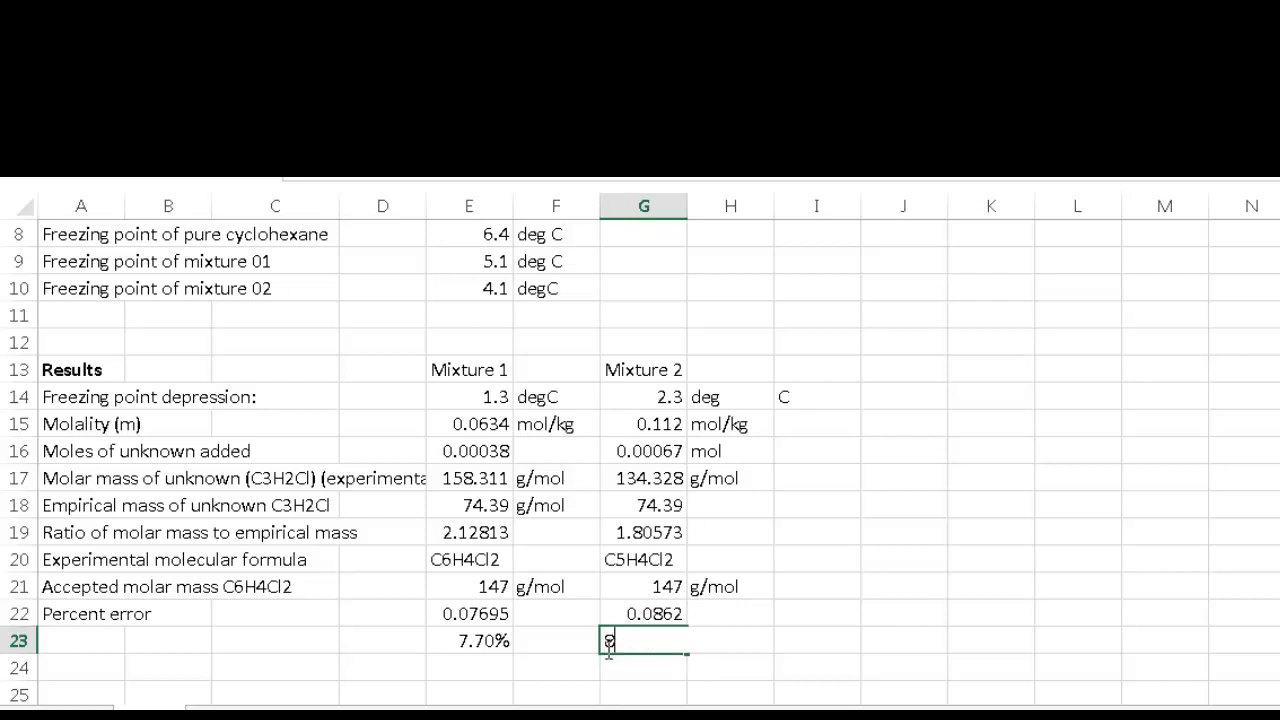
key(Return)
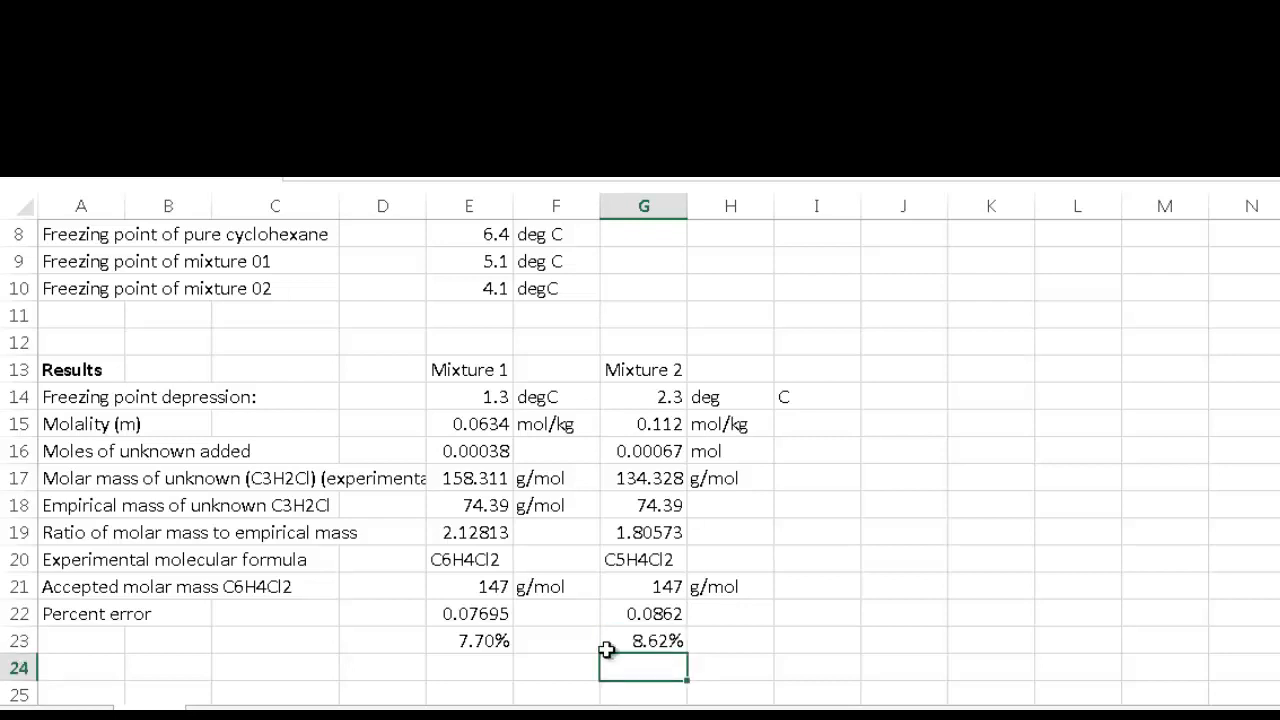
Review the percent error for Mixture 1 and the accepted molar mass row in the results table
key(Up)
key(Left)
key(Left)
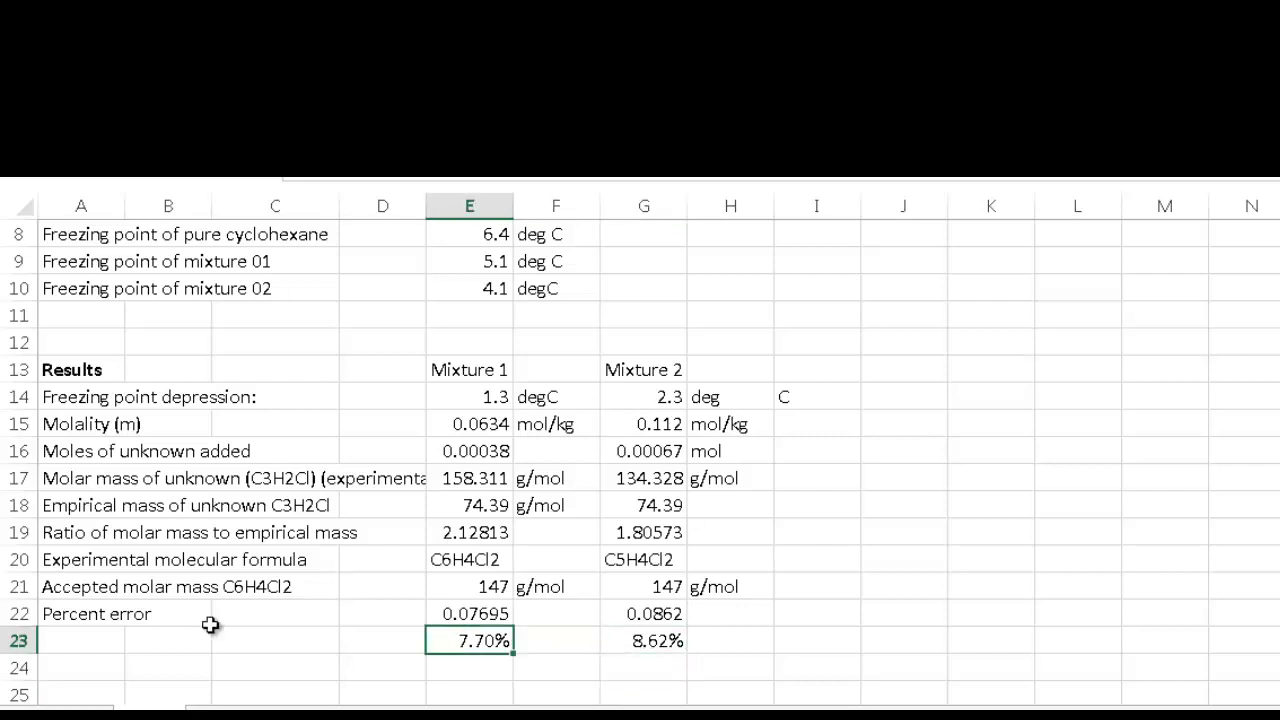
click(214, 588)
click(108, 590)
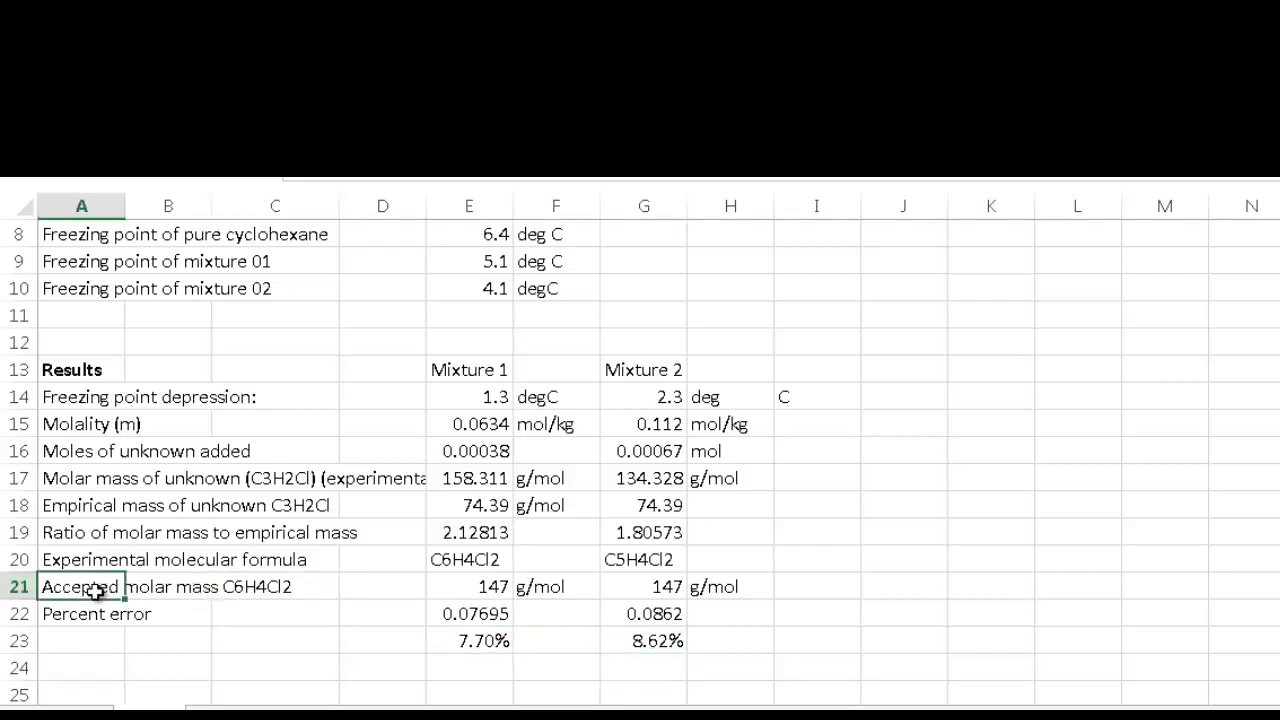
key(Delete)
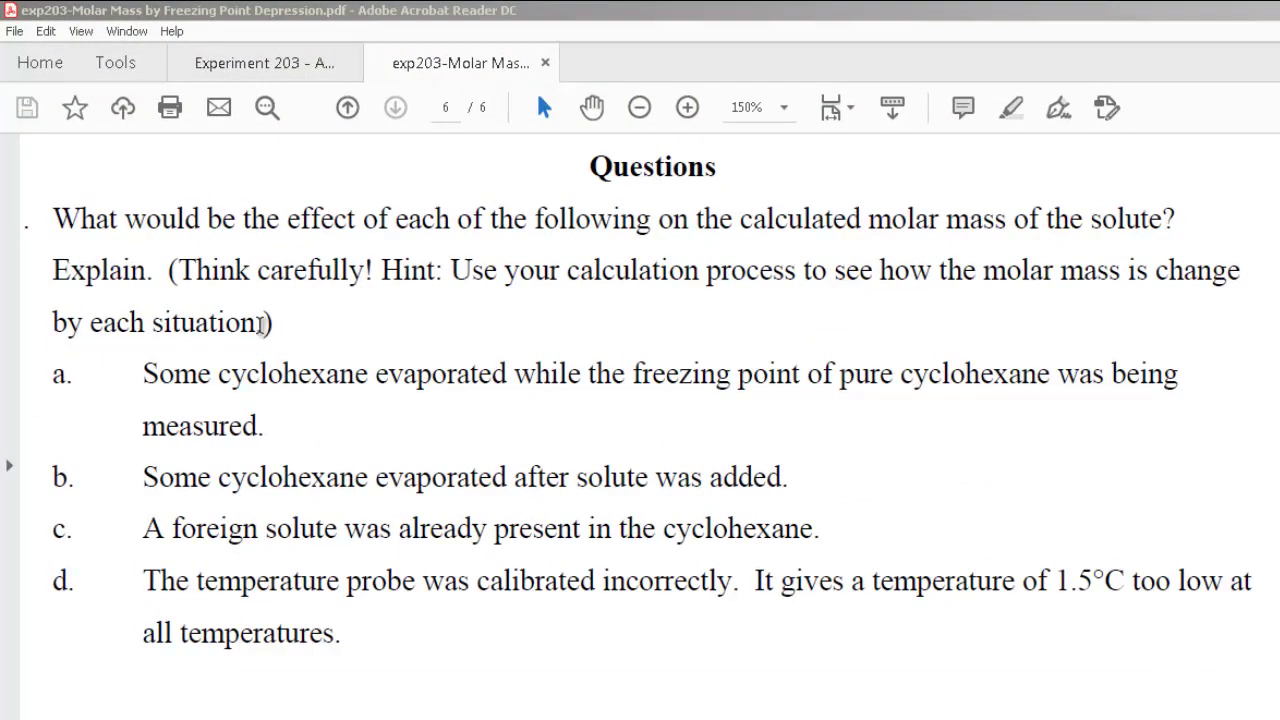
Switch to the experiment PDF in Adobe Acrobat Reader and read question part a on cyclohexane evaporation and calculated molar mass
click(753, 219)
drag(815, 222, 1176, 222)
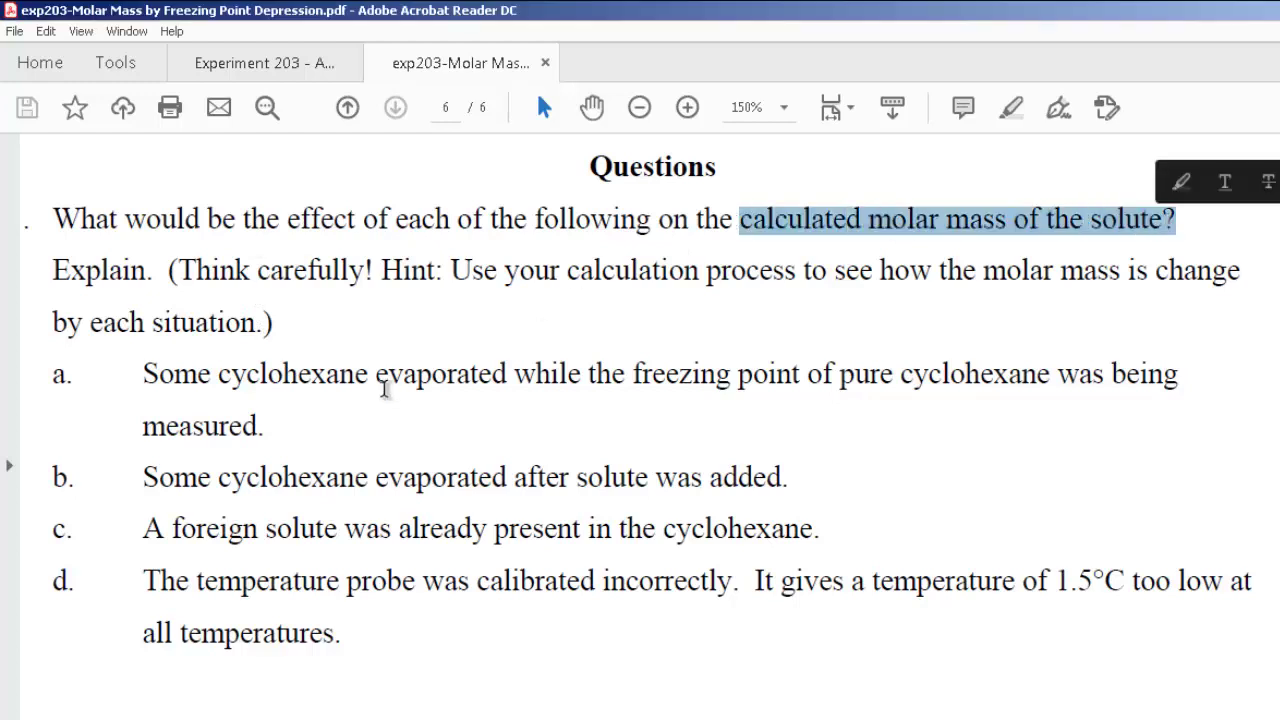
drag(247, 380, 1070, 392)
click(733, 386)
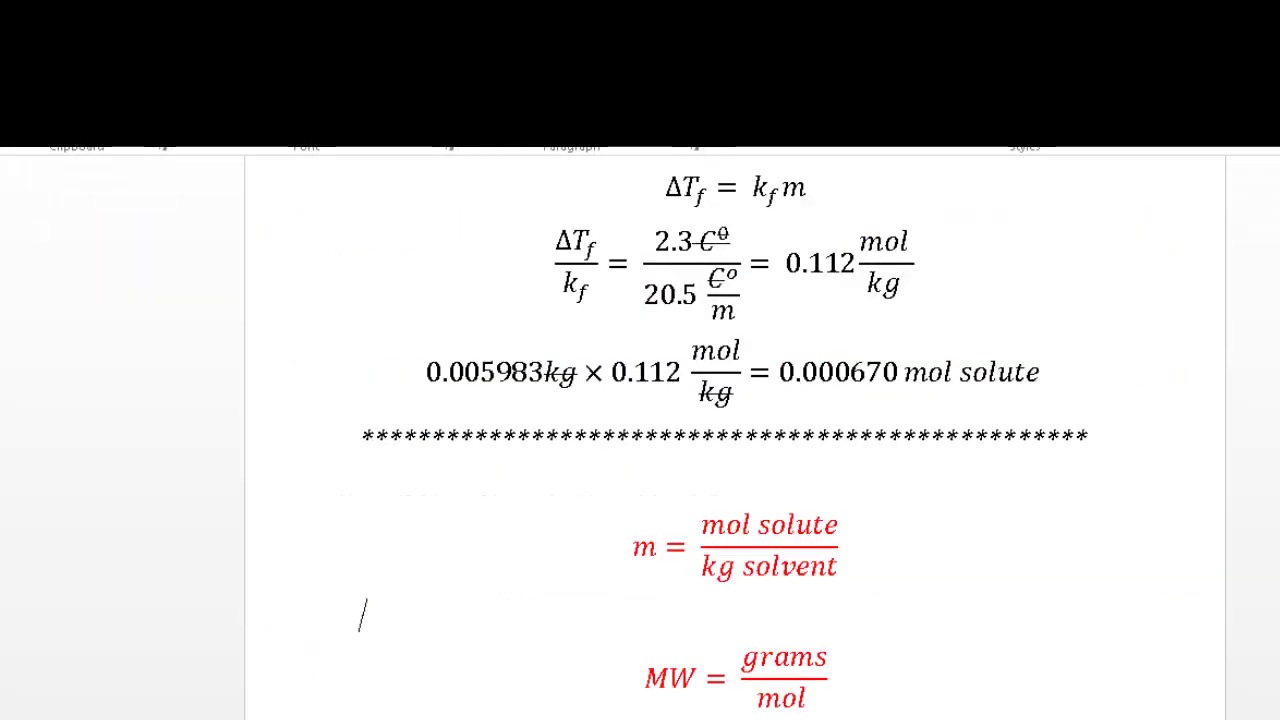
Switch to the Word calculations document and examine the red molality equation relating moles of solute to kilograms of solvent
click(634, 560)
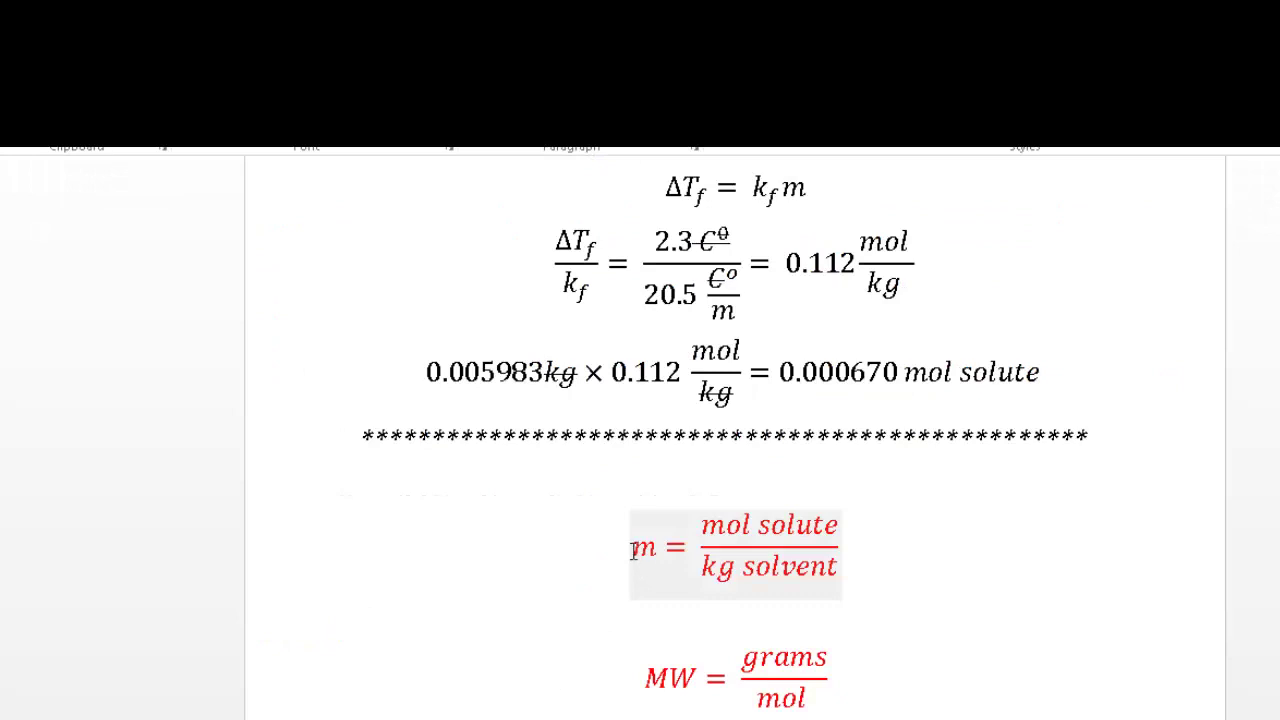
drag(626, 547, 766, 552)
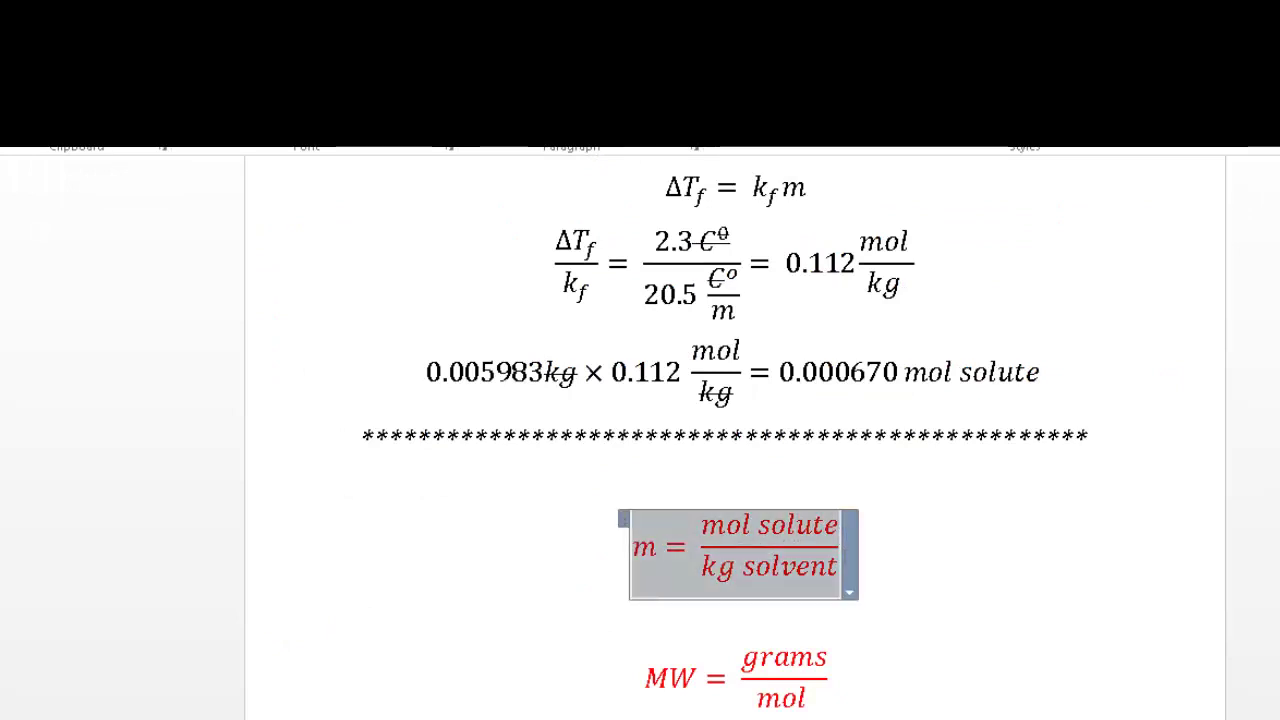
click(846, 543)
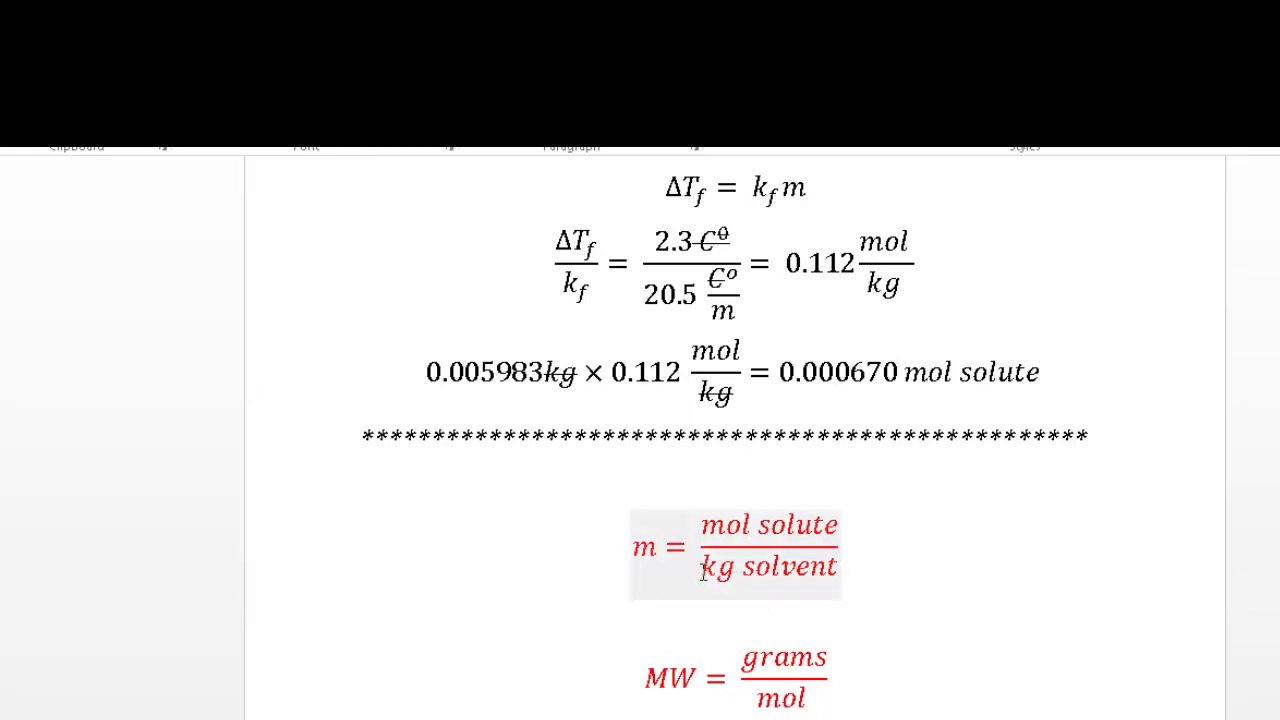